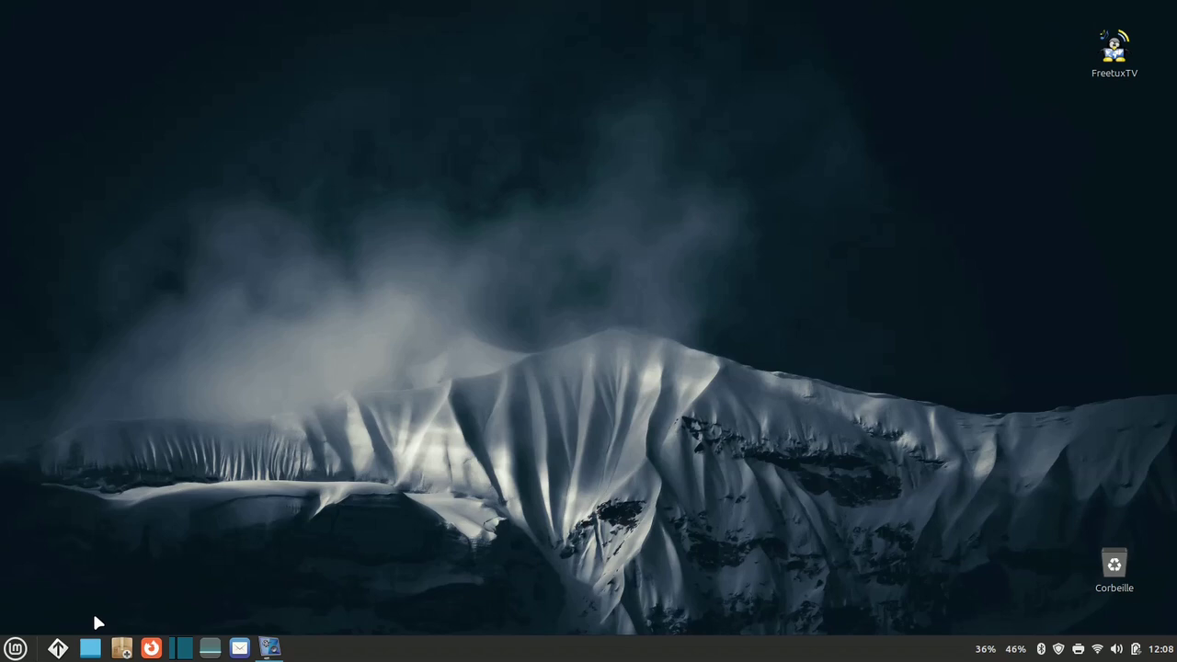
{"action": "left_click", "coordinate": [57, 649]}
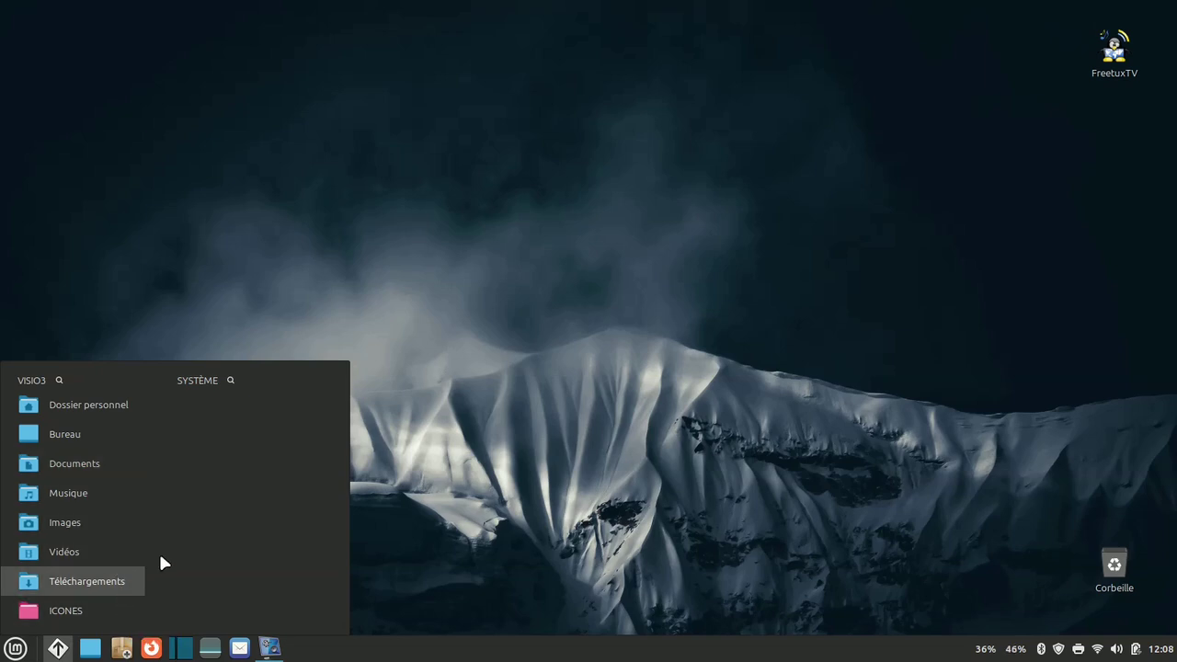
{"action": "left_click", "coordinate": [393, 526]}
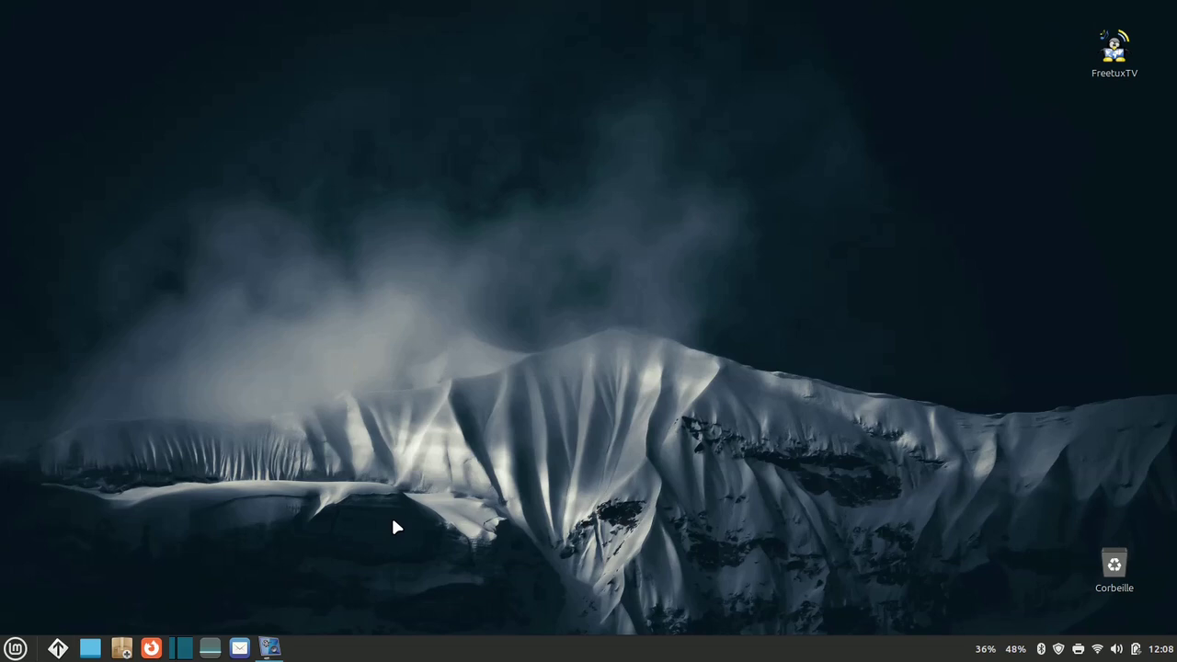
- Search the Logithèque software manager for Grsync and open its application page
{"action": "left_click", "coordinate": [16, 648]}
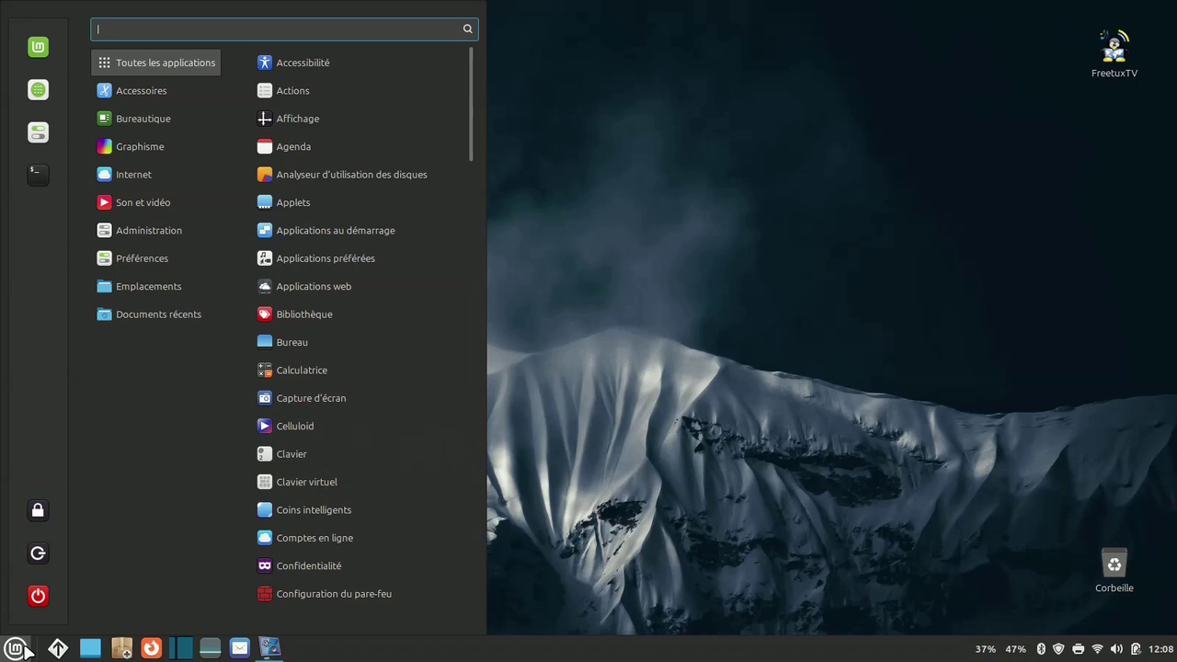
{"action": "left_click", "coordinate": [40, 89]}
{"action": "type", "text": "Gr"}
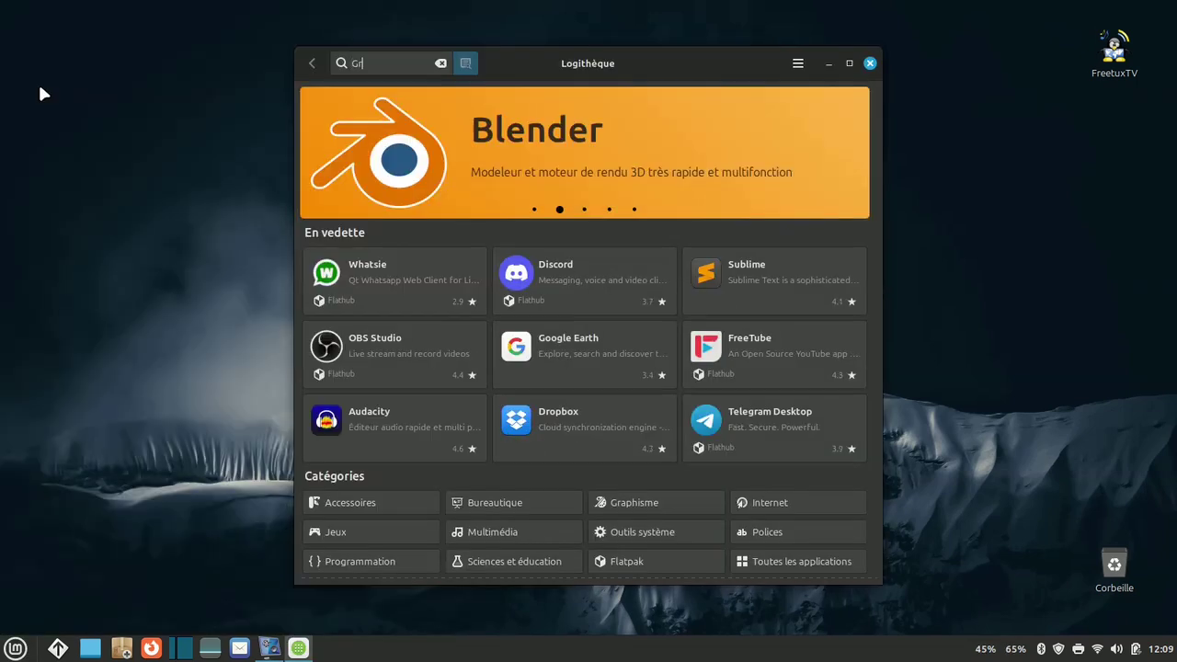
{"action": "type", "text": "sy"}
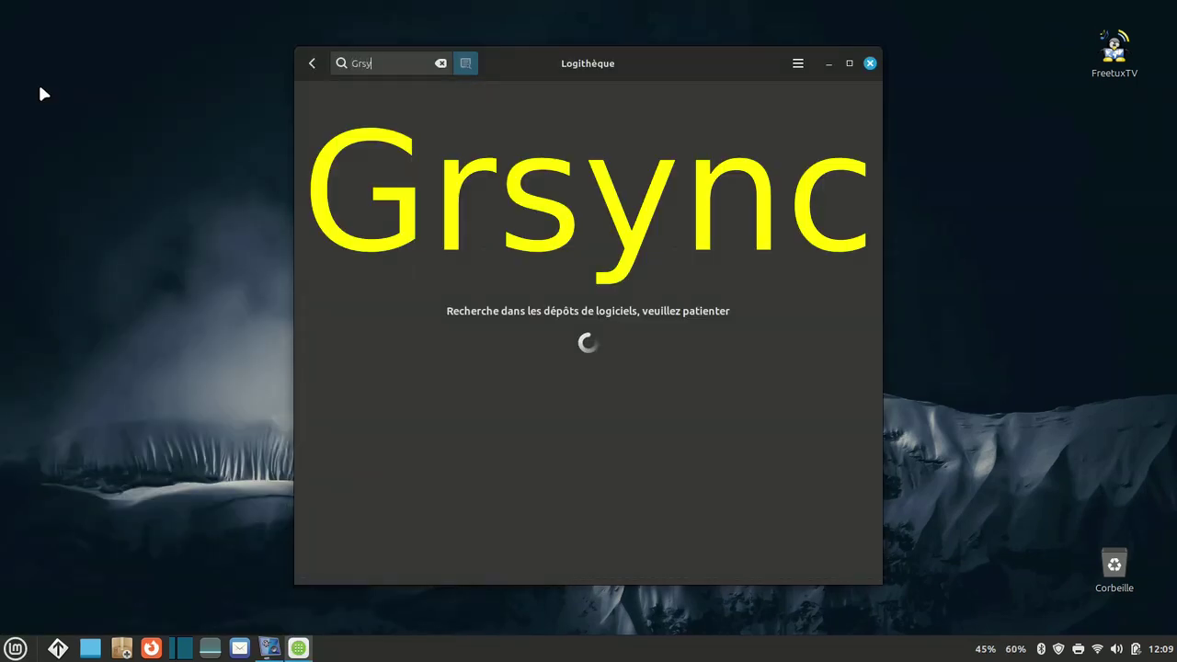
{"action": "type", "text": "nc"}
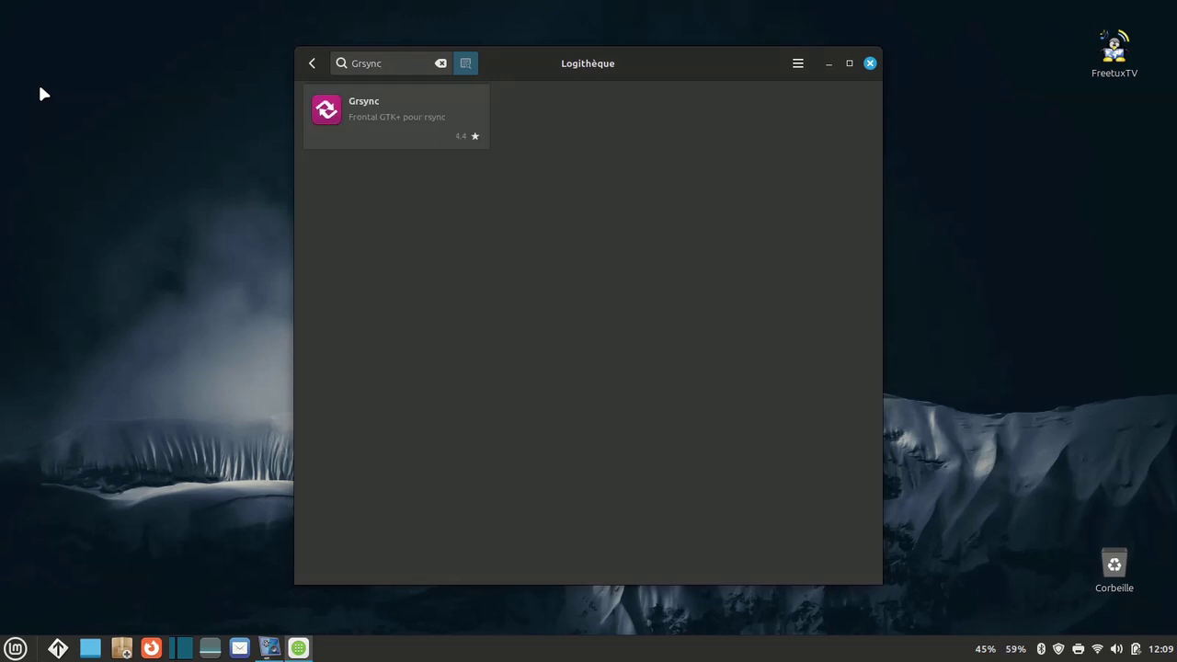
{"action": "left_click", "coordinate": [403, 104]}
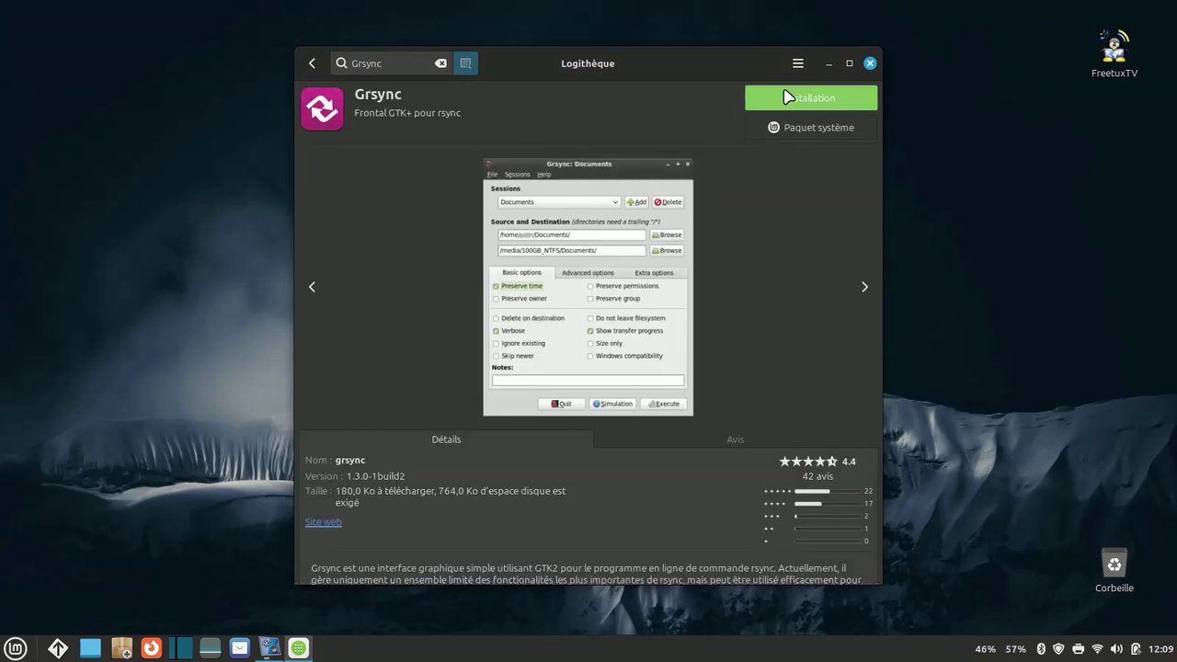
- Install Grsync with the additional ssh-askpass package, authenticate with the account password, and close the software manager
{"action": "left_click", "coordinate": [788, 98]}
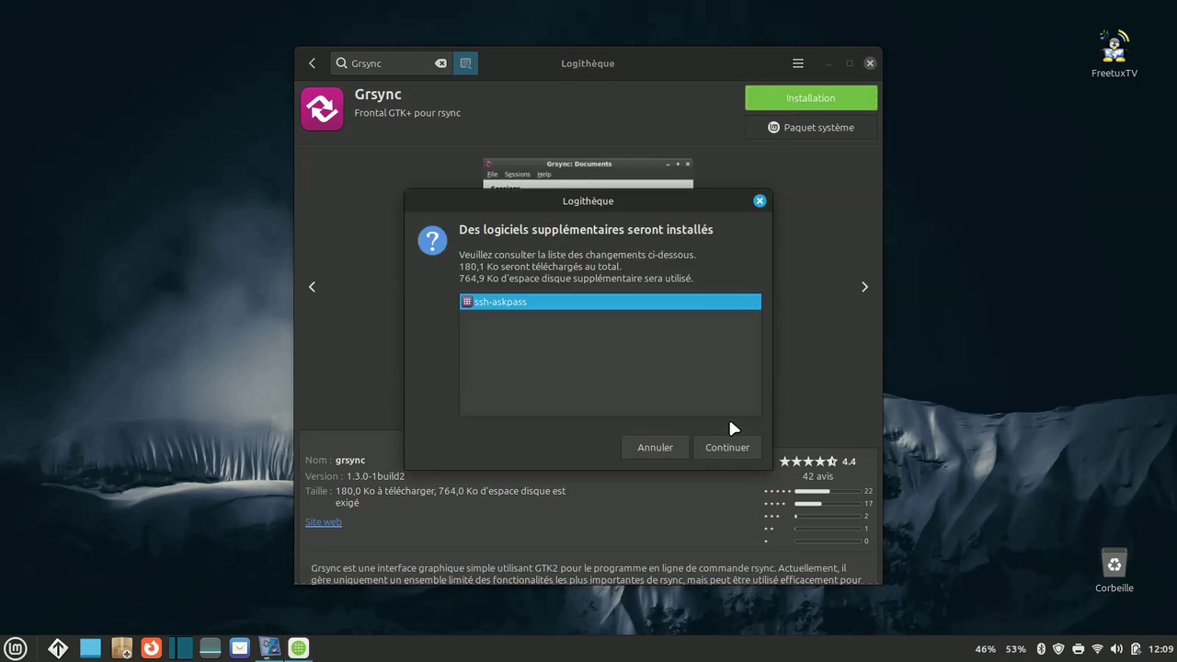
{"action": "left_click", "coordinate": [731, 447]}
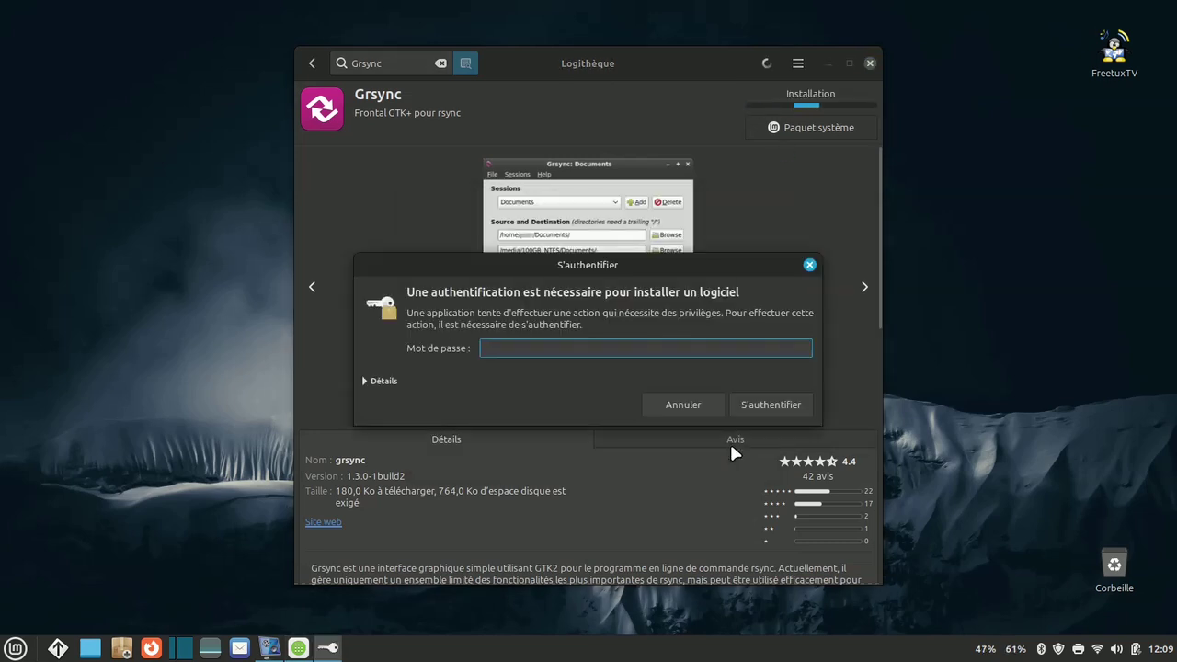
{"action": "type", "text": "•••••••••"}
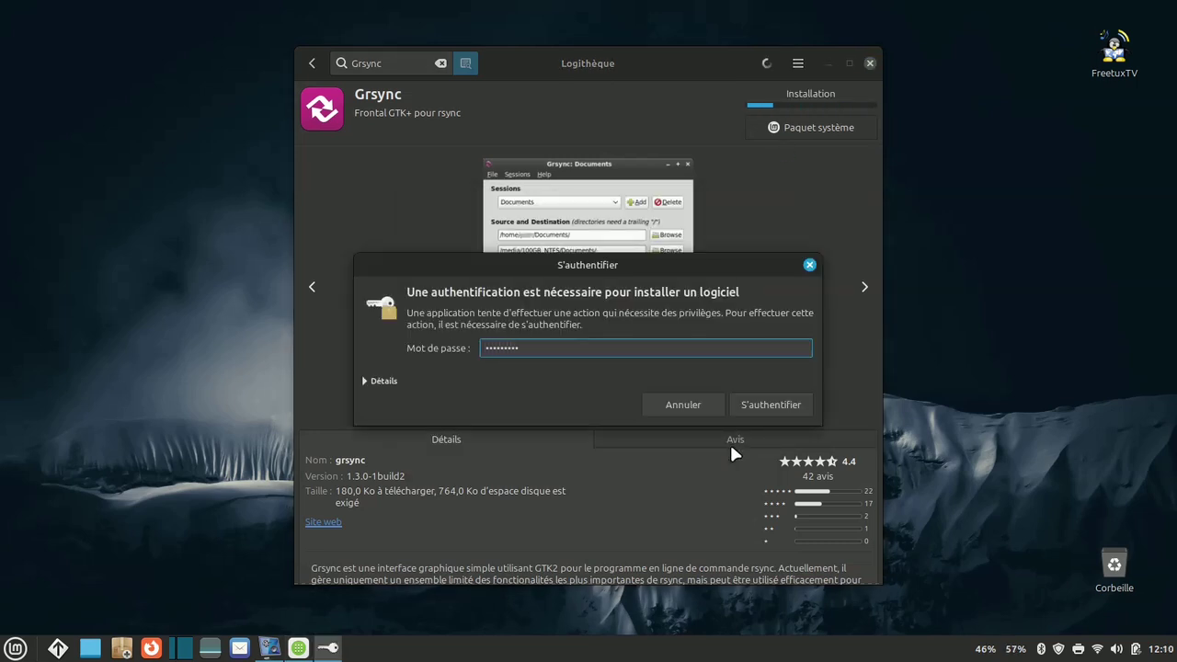
{"action": "key", "text": "Return"}
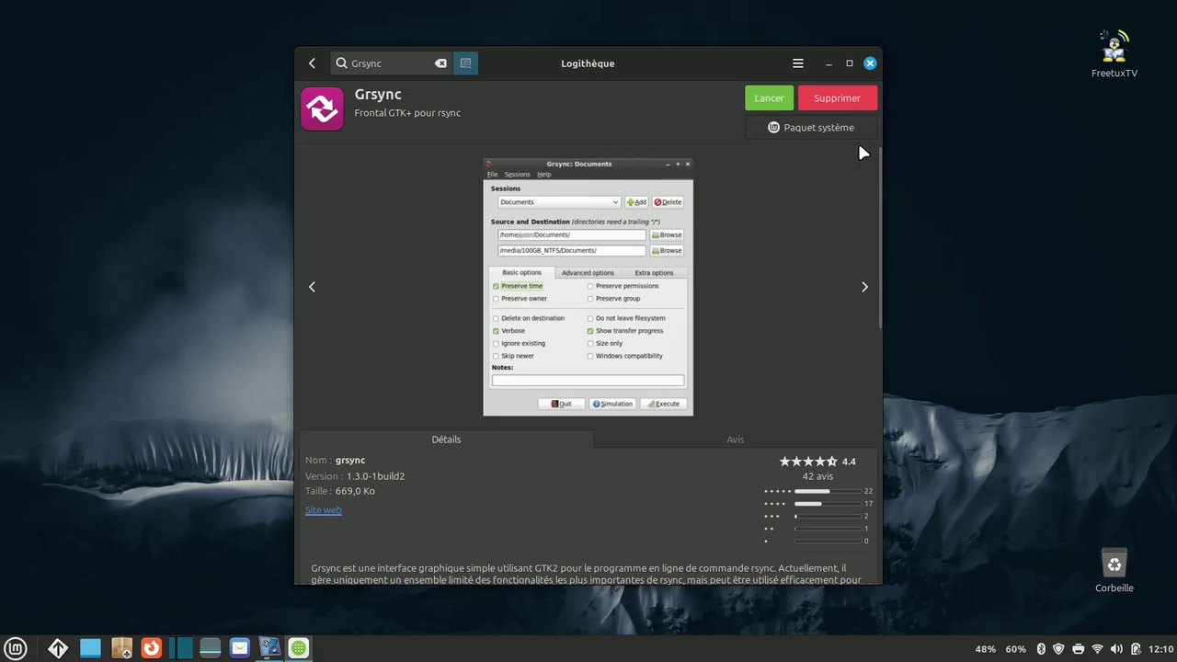
{"action": "left_click", "coordinate": [869, 62]}
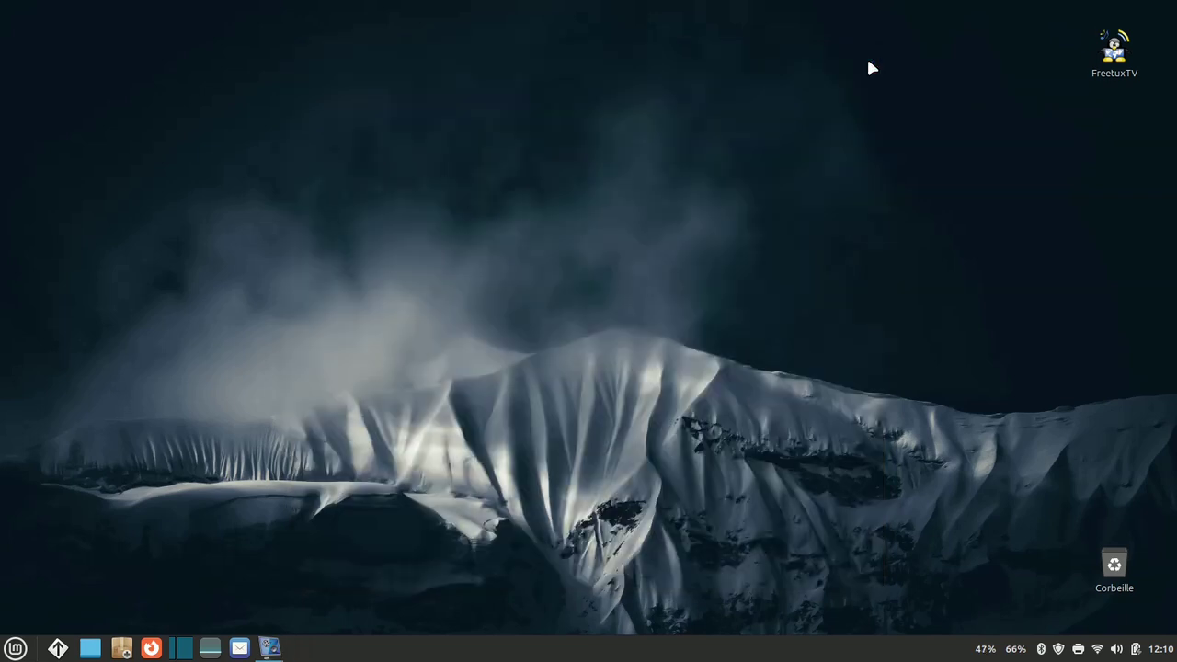
- Add Grsync from the Administration category to the application favourites
{"action": "left_click", "coordinate": [16, 649]}
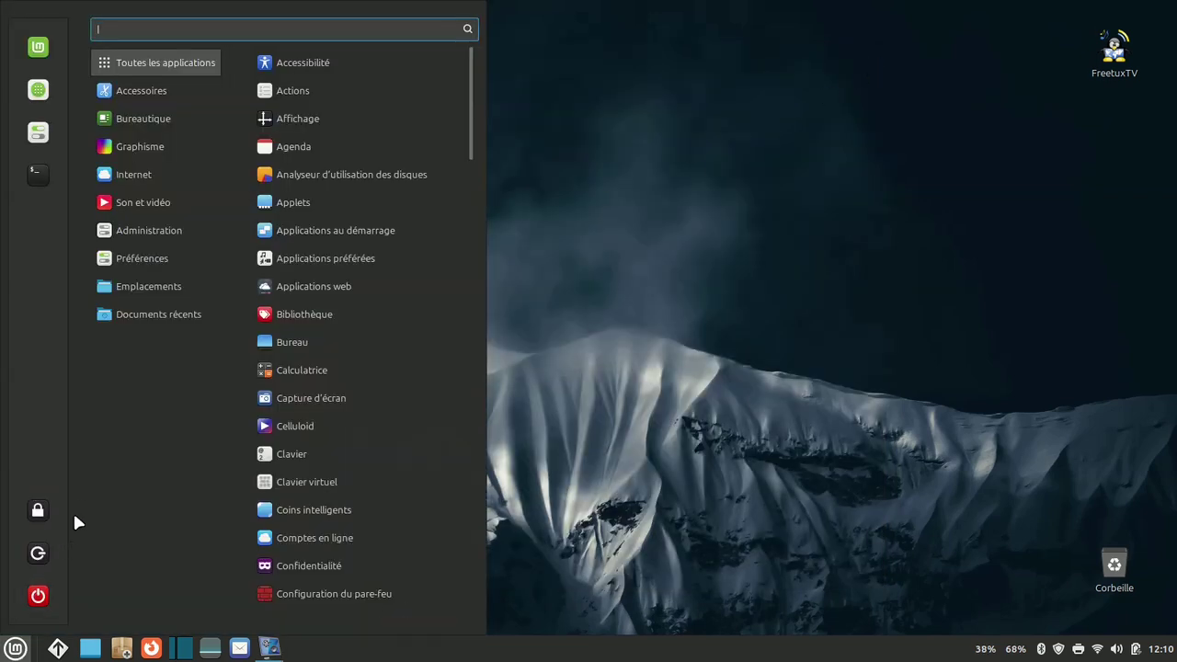
{"action": "mouse_move", "coordinate": [171, 233]}
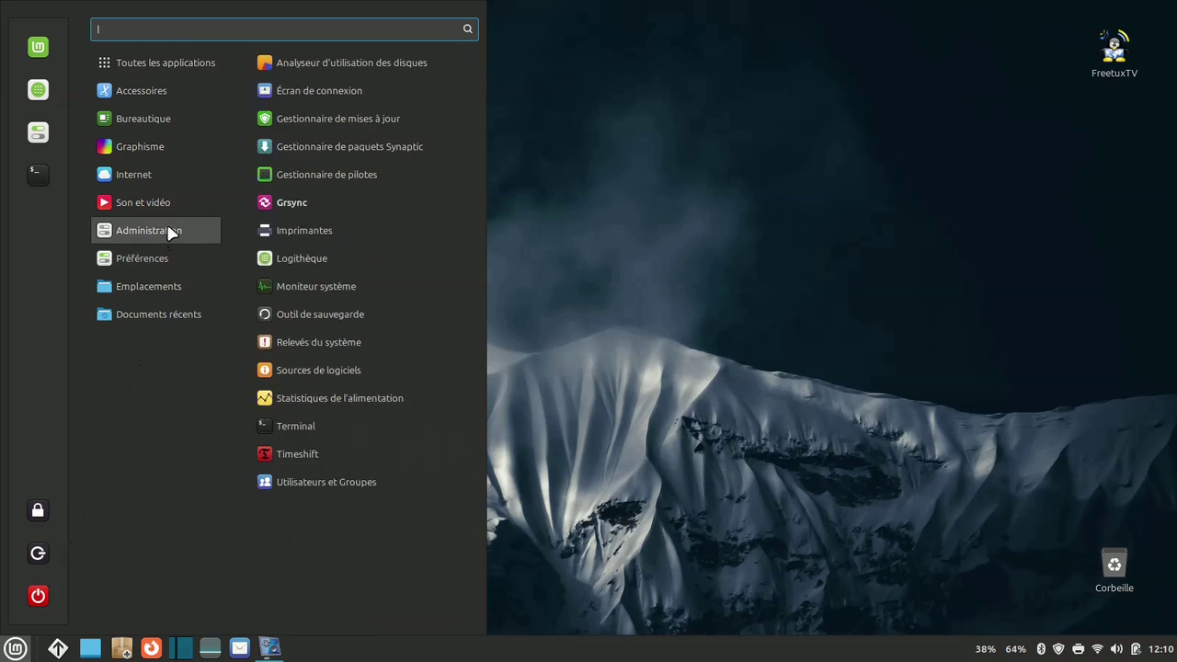
{"action": "right_click", "coordinate": [353, 206]}
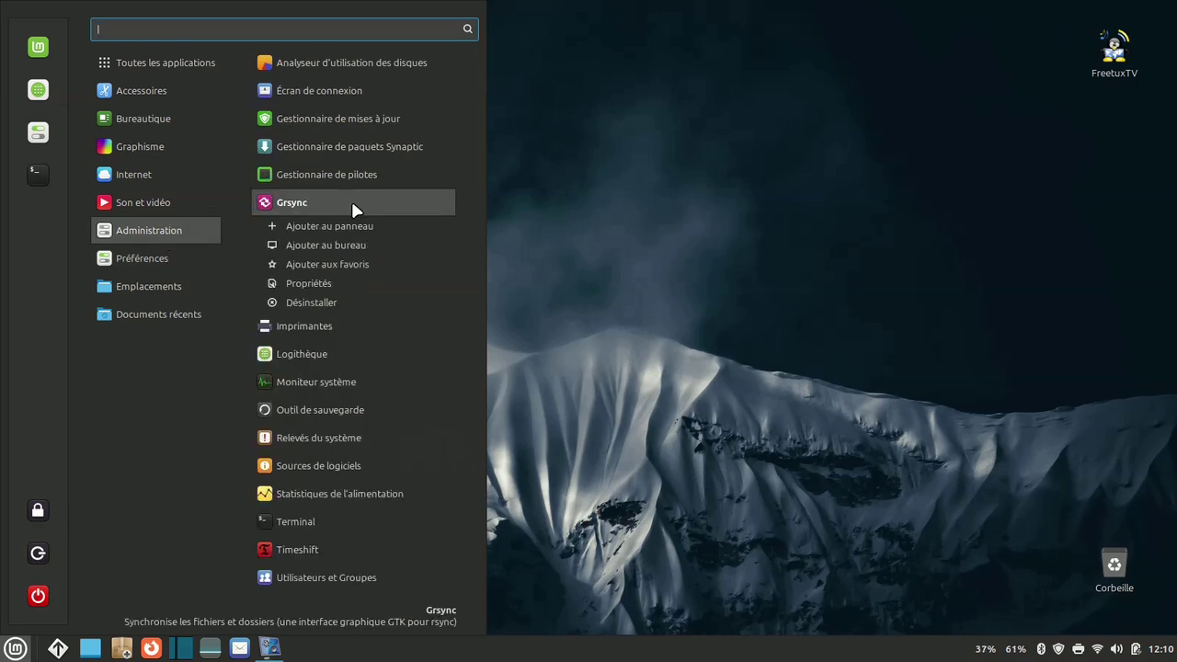
{"action": "left_click", "coordinate": [356, 264]}
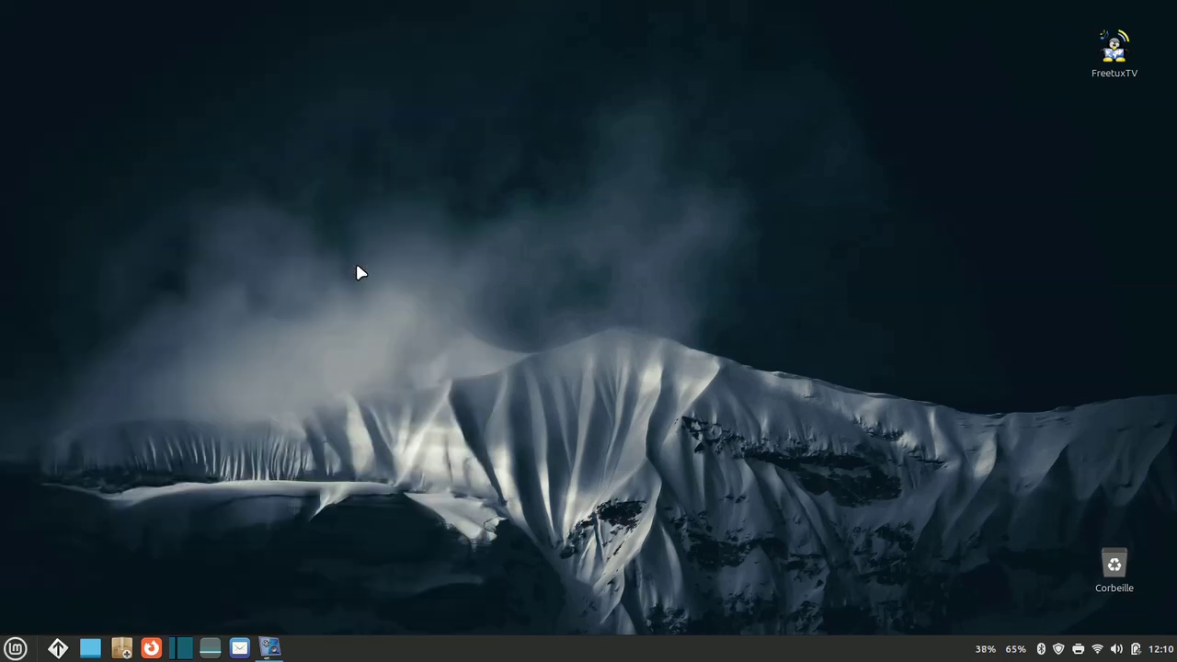
- Add Disques from the Accessoires category to the application favourites and check the favourites list
{"action": "left_click", "coordinate": [14, 649]}
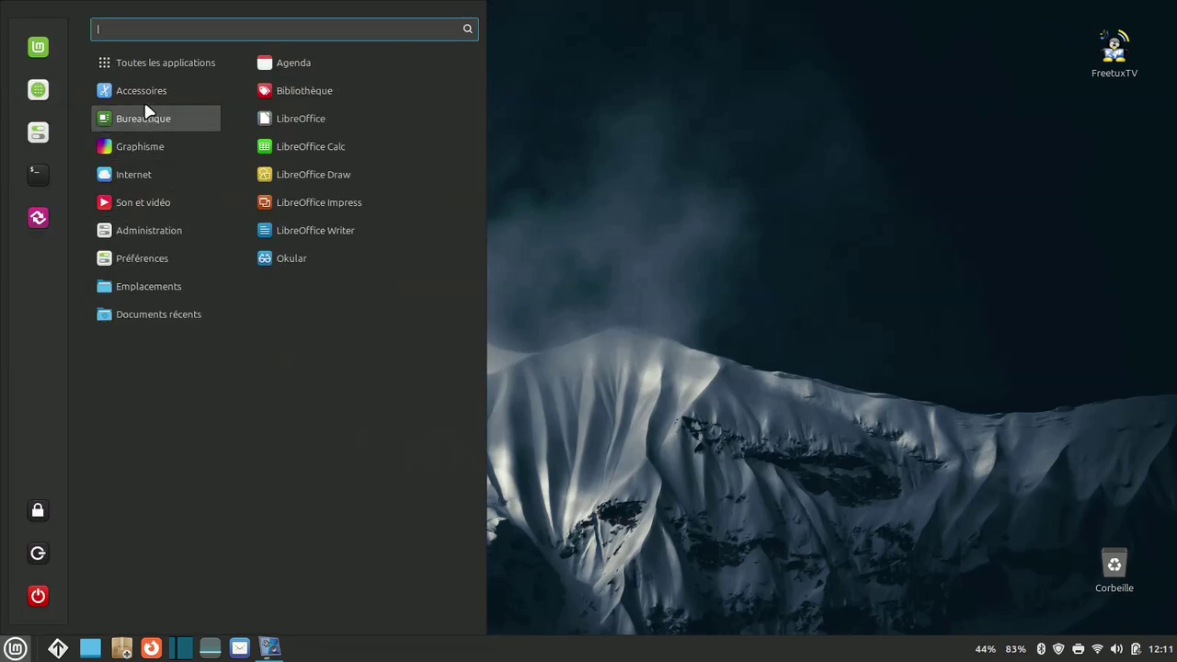
{"action": "mouse_move", "coordinate": [145, 92]}
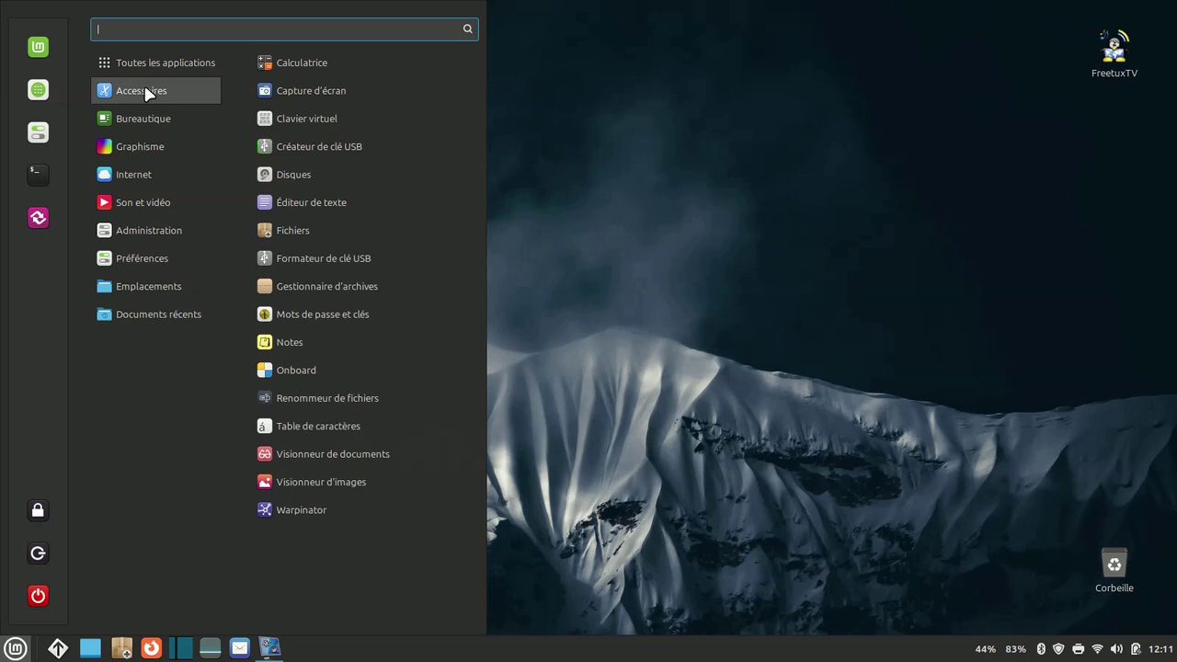
{"action": "right_click", "coordinate": [304, 176]}
{"action": "left_click", "coordinate": [355, 243]}
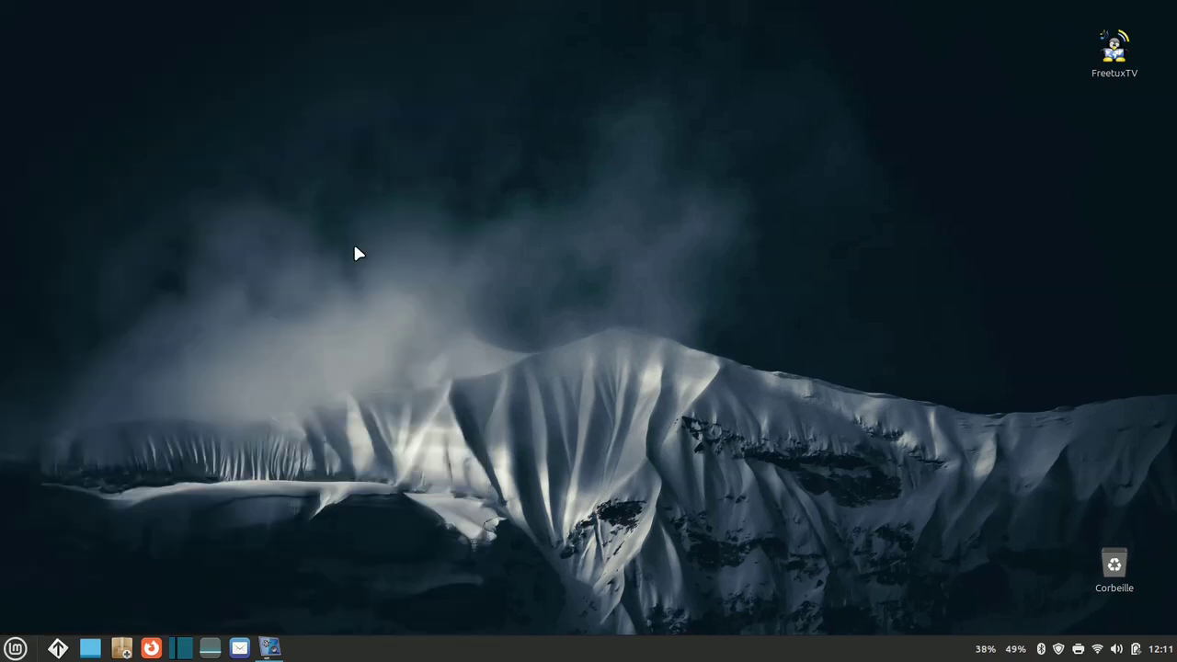
{"action": "left_click", "coordinate": [15, 648]}
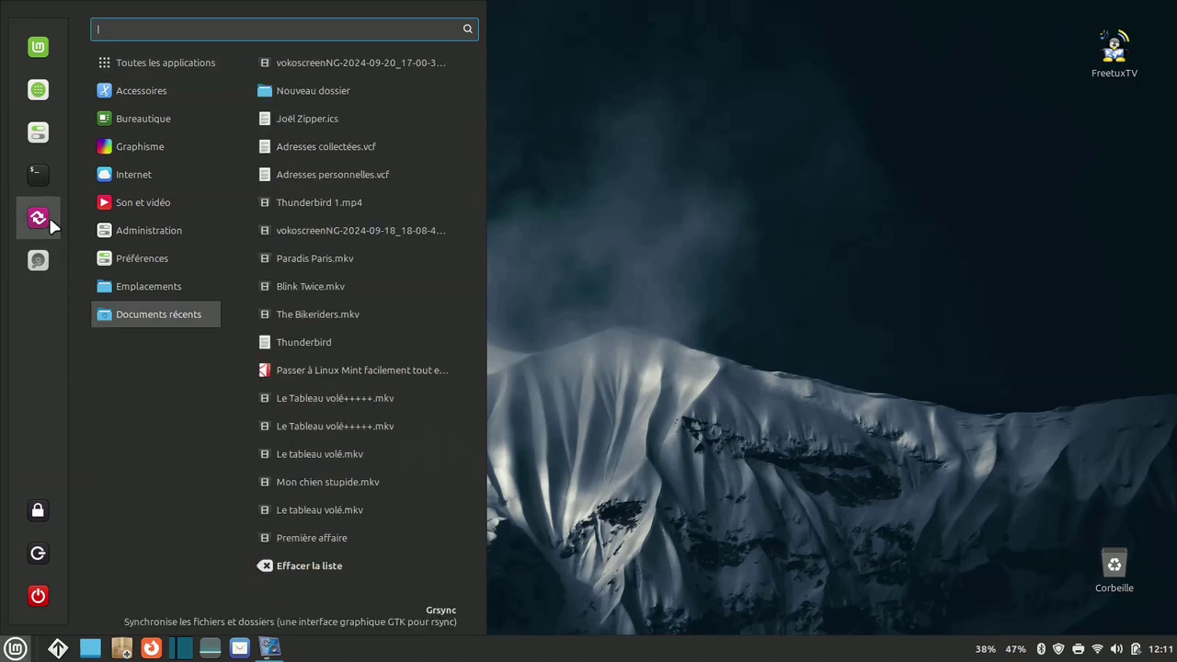
{"action": "left_click", "coordinate": [565, 278]}
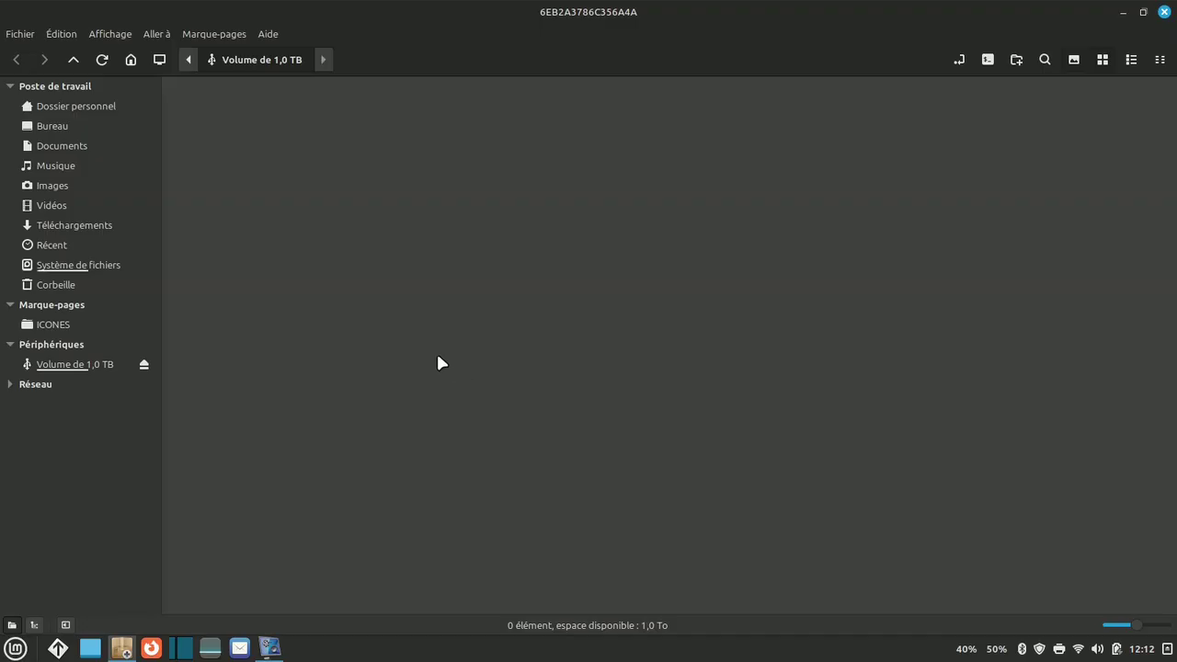
- Create a folder named SAUVEGARDE-home on the external 1,0 TB volume and minimise the file manager
{"action": "right_click", "coordinate": [212, 133]}
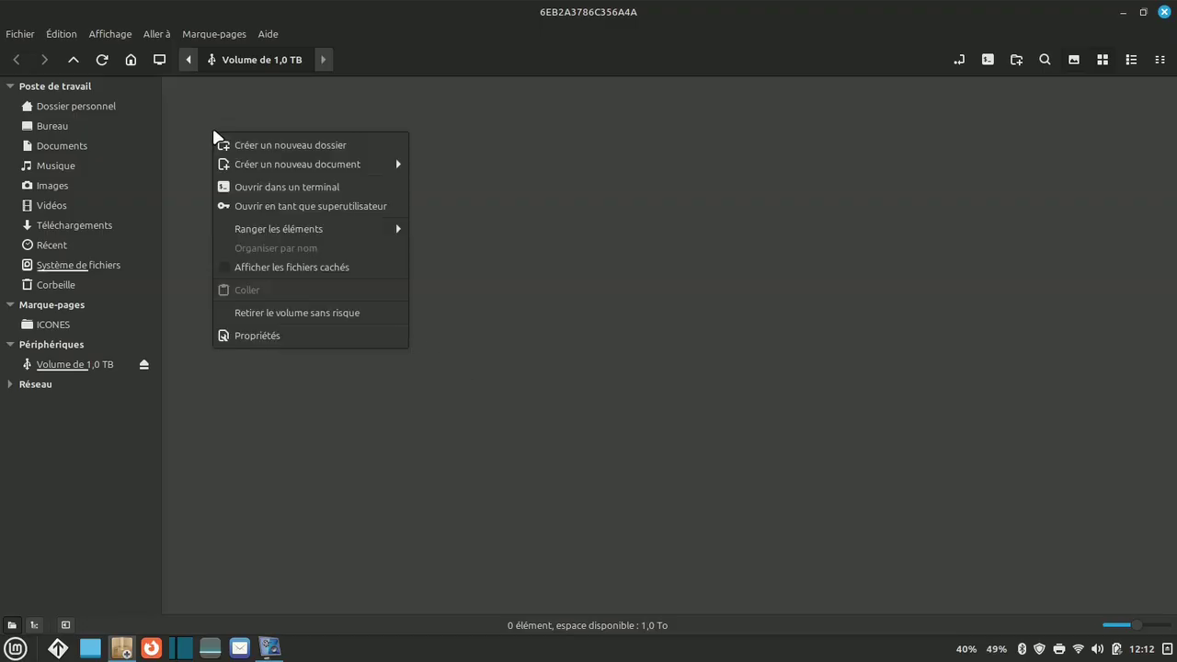
{"action": "left_click", "coordinate": [270, 145]}
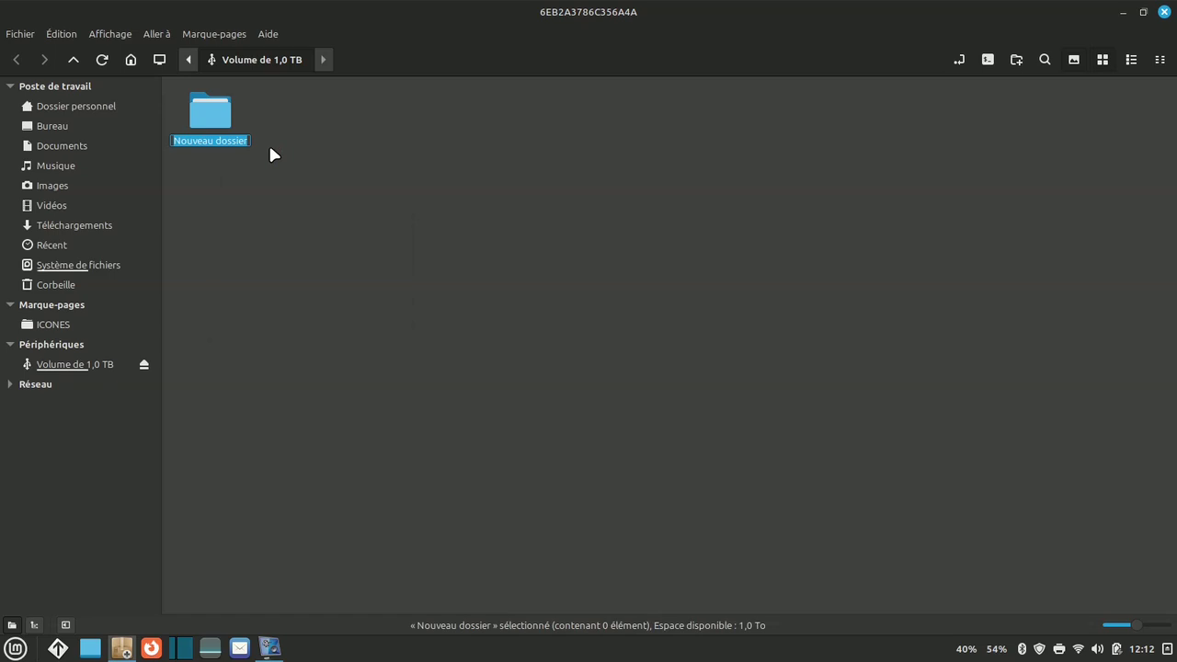
{"action": "type", "text": "SAUVEGARDE"}
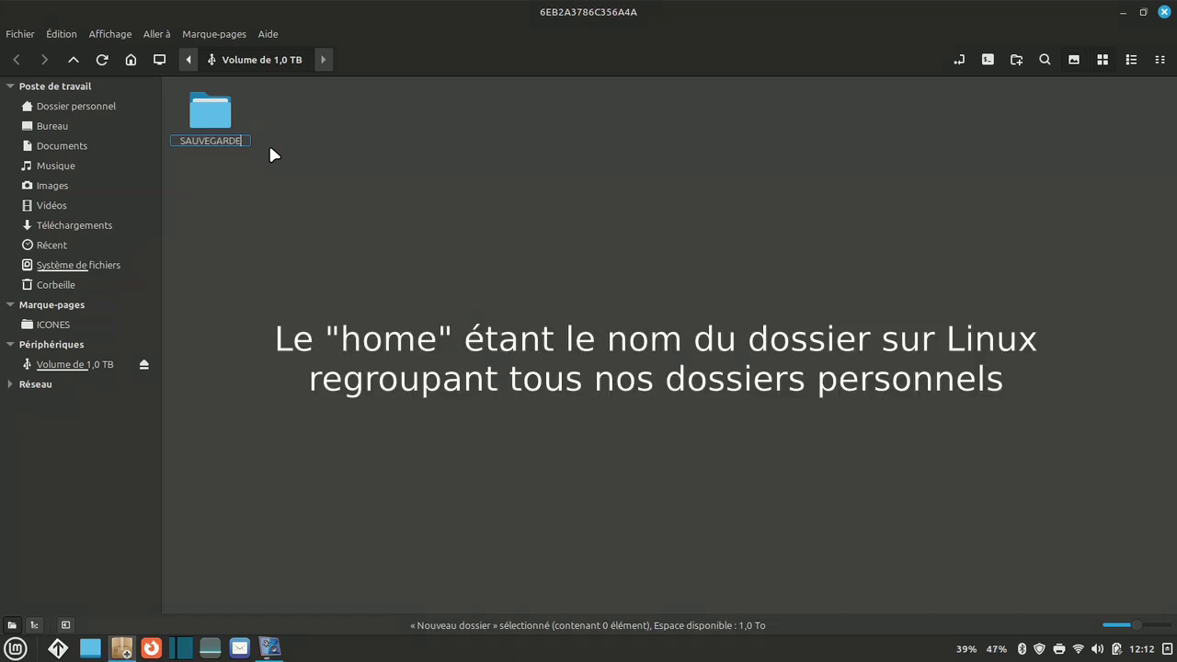
{"action": "type", "text": "-home"}
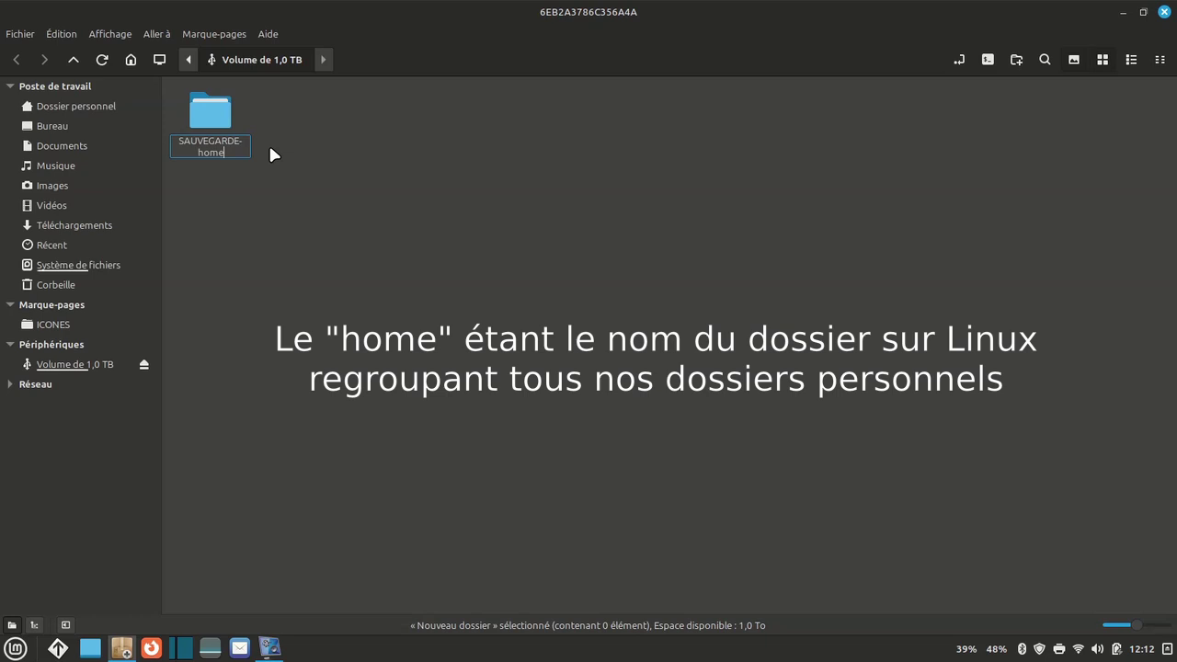
{"action": "left_click", "coordinate": [287, 260]}
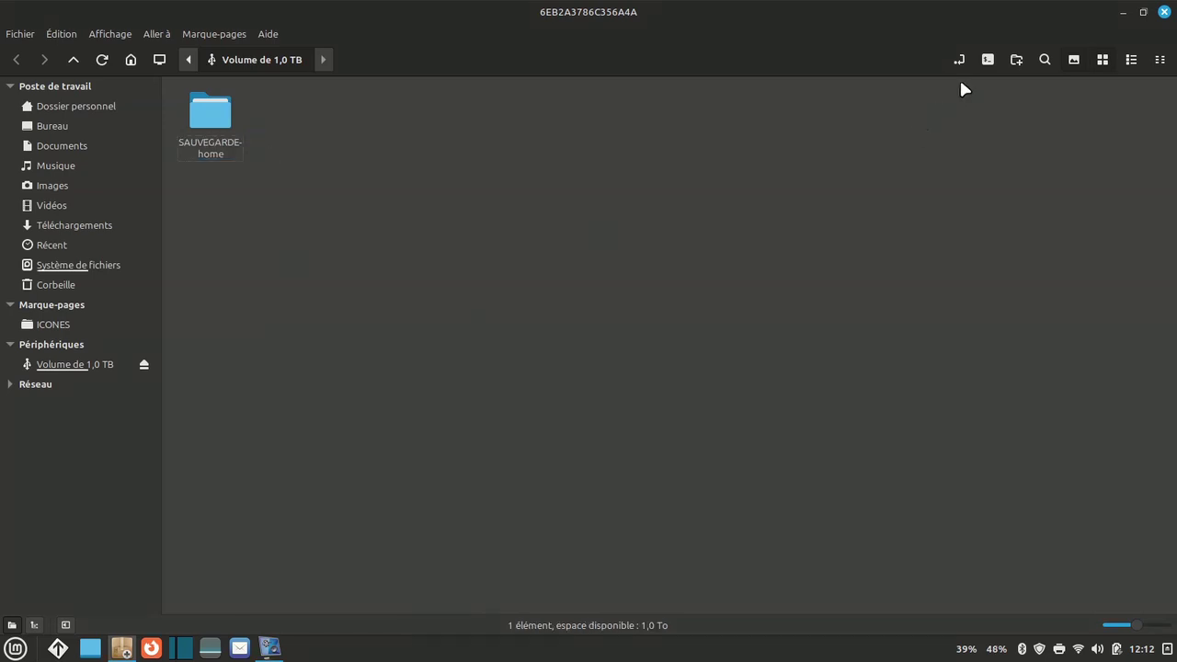
{"action": "left_click", "coordinate": [1122, 12]}
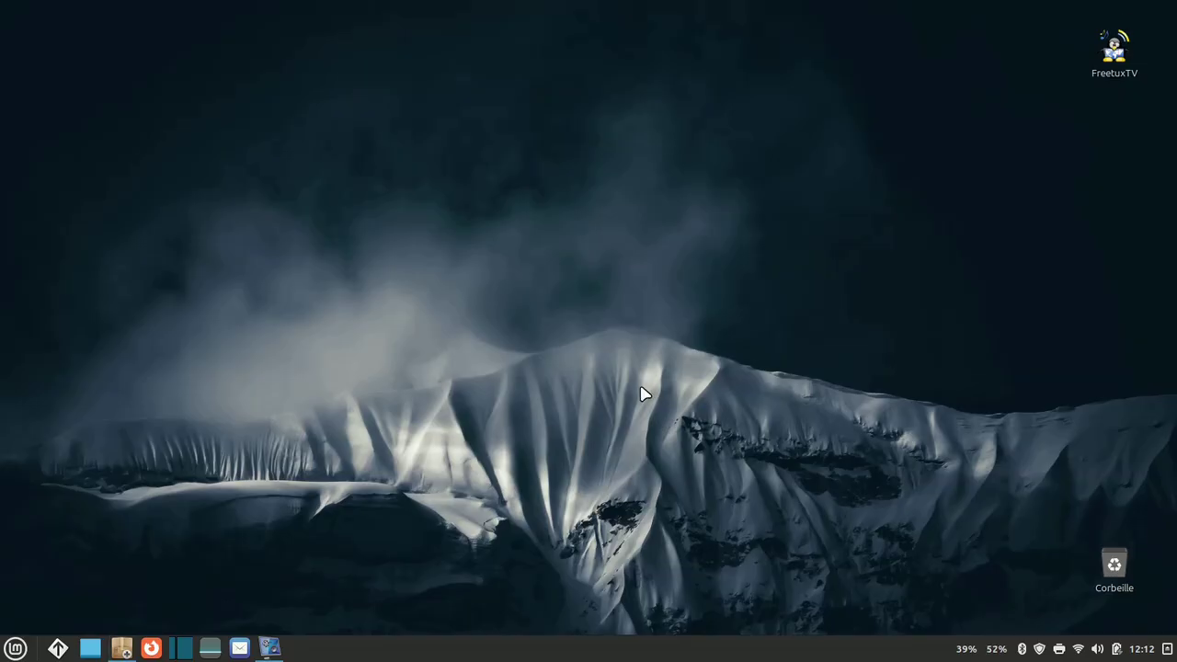
- Launch Grsync from the favourites and move its window to the middle of the desktop
{"action": "left_click", "coordinate": [15, 649]}
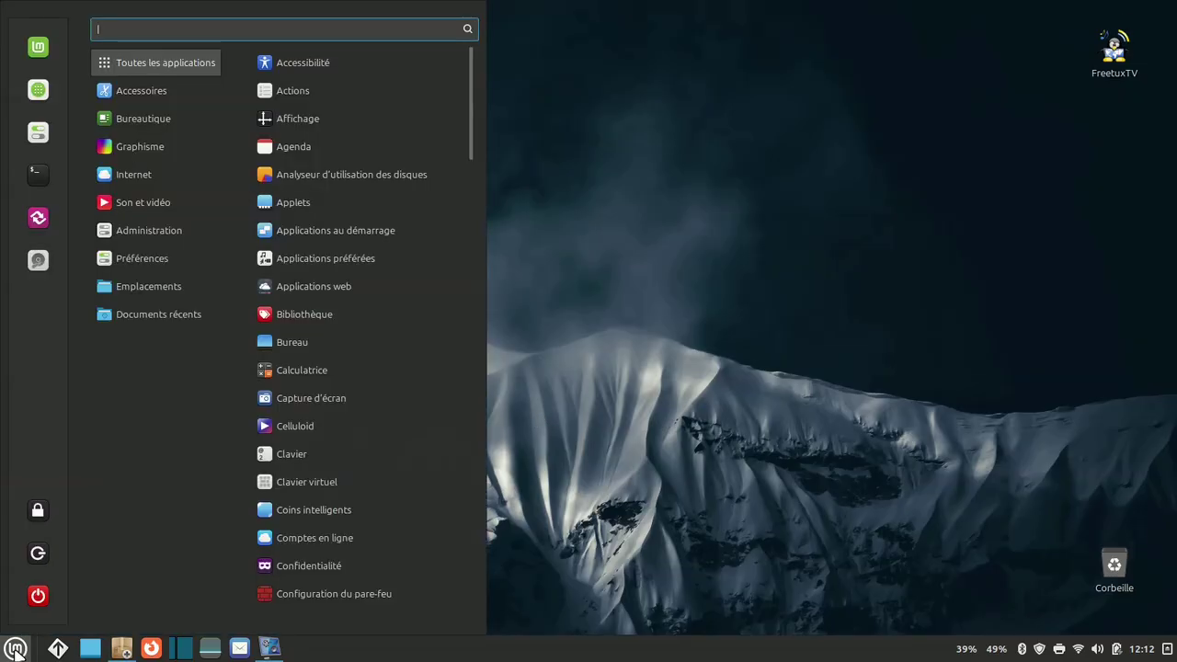
{"action": "left_click", "coordinate": [34, 222]}
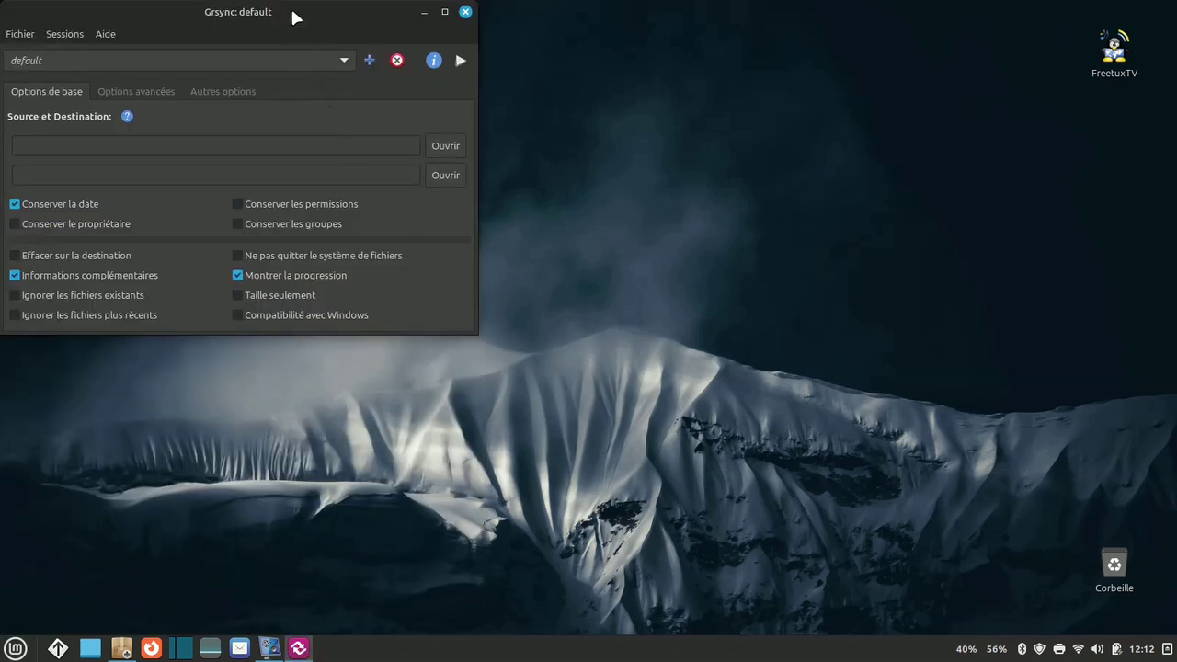
{"action": "left_click_drag", "start_coordinate": [294, 9], "coordinate": [572, 151]}
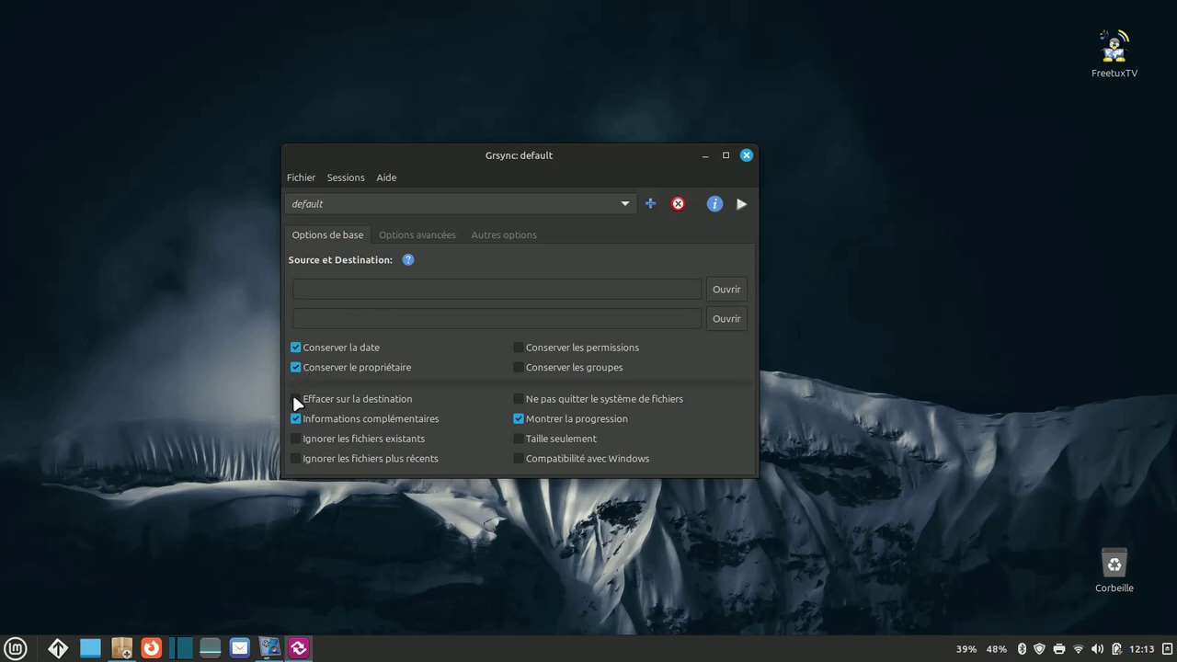
- Enable keeping owner, permissions and groups, deletion on the destination, preserving devices, and copying symbolic links as symbolic links
{"action": "left_click", "coordinate": [519, 368]}
{"action": "left_click", "coordinate": [424, 234]}
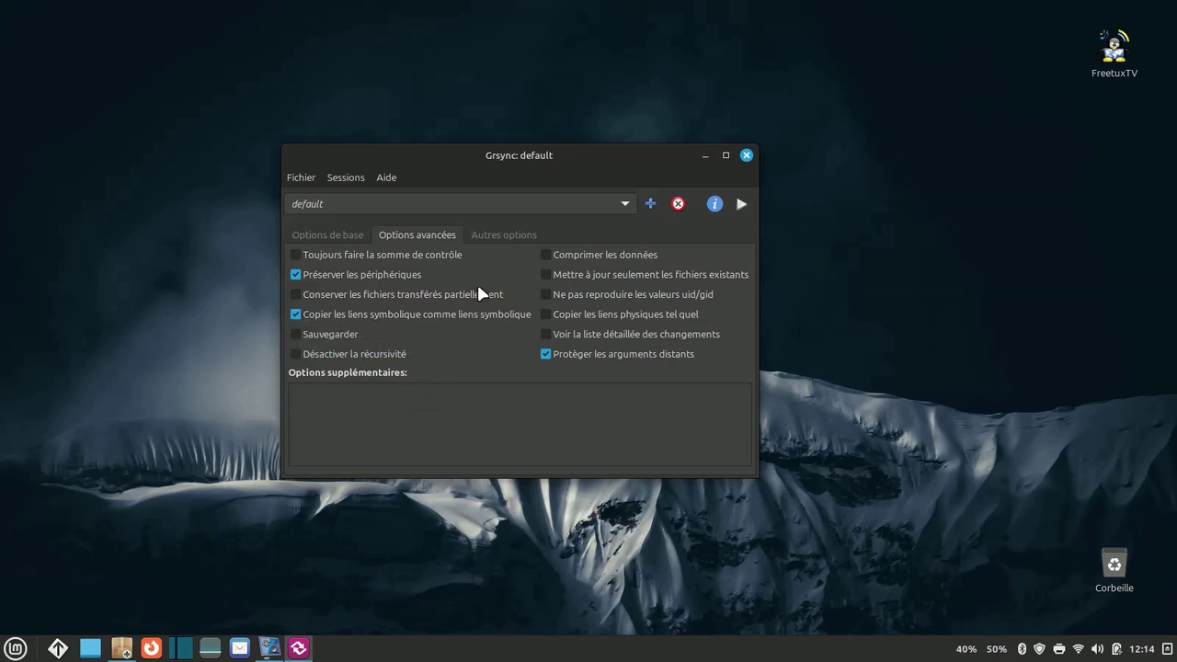
{"action": "left_click", "coordinate": [494, 237]}
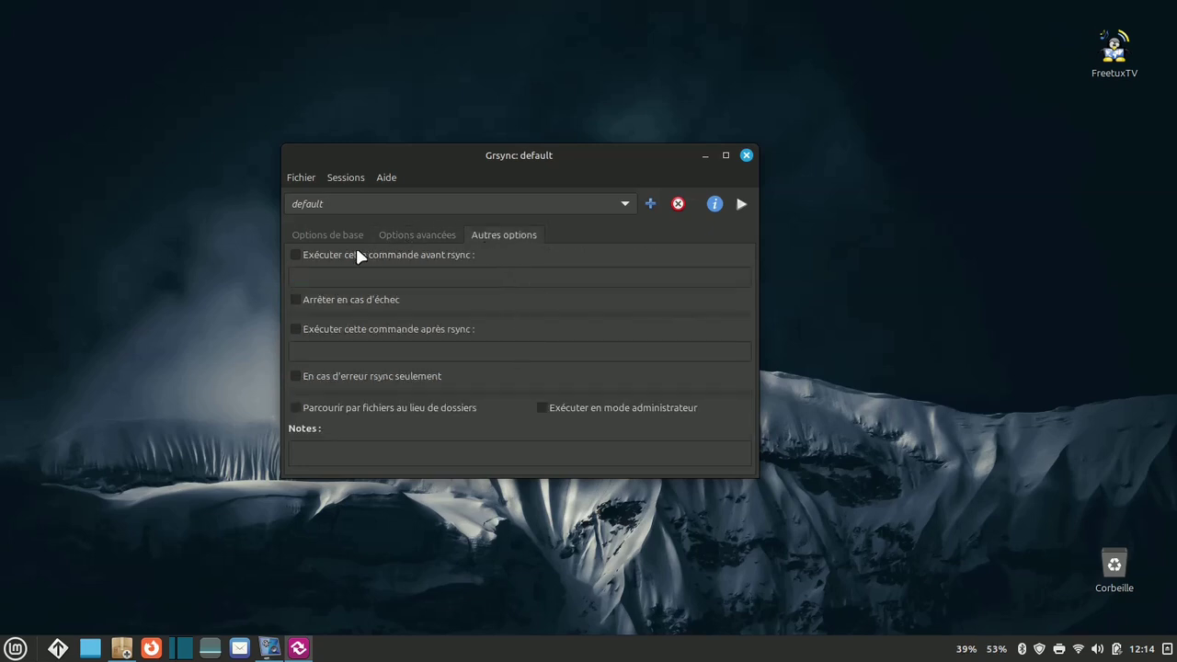
{"action": "left_click", "coordinate": [331, 237]}
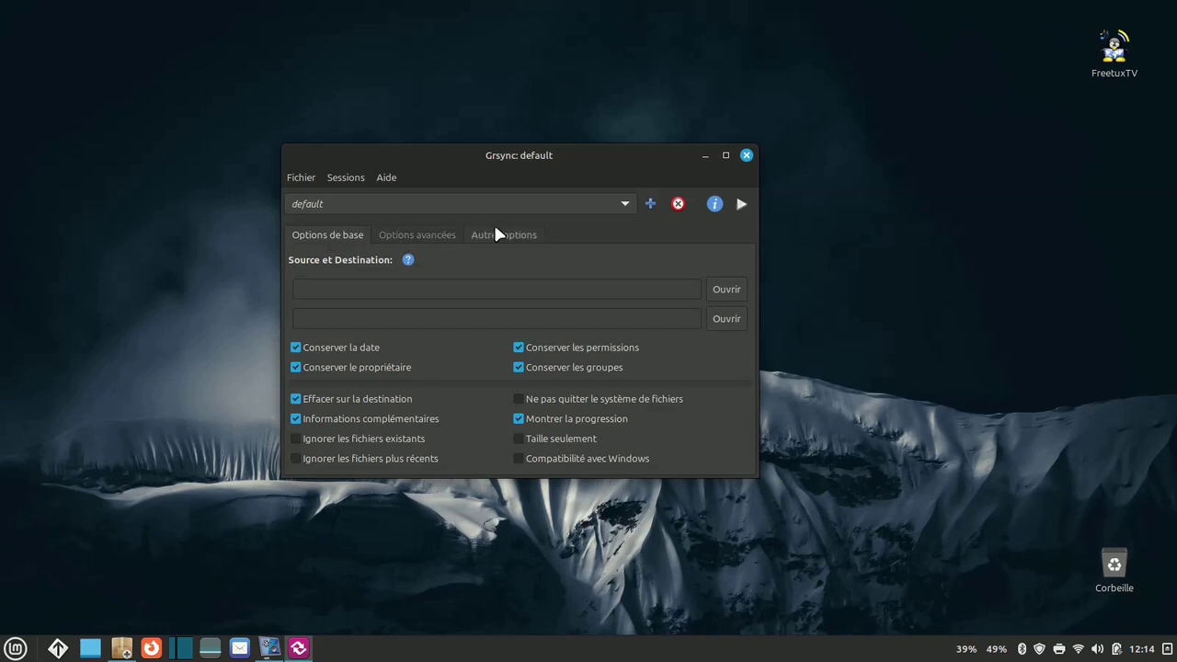
- Add a new Grsync session named SAUVEGARDE-home
{"action": "left_click", "coordinate": [650, 203]}
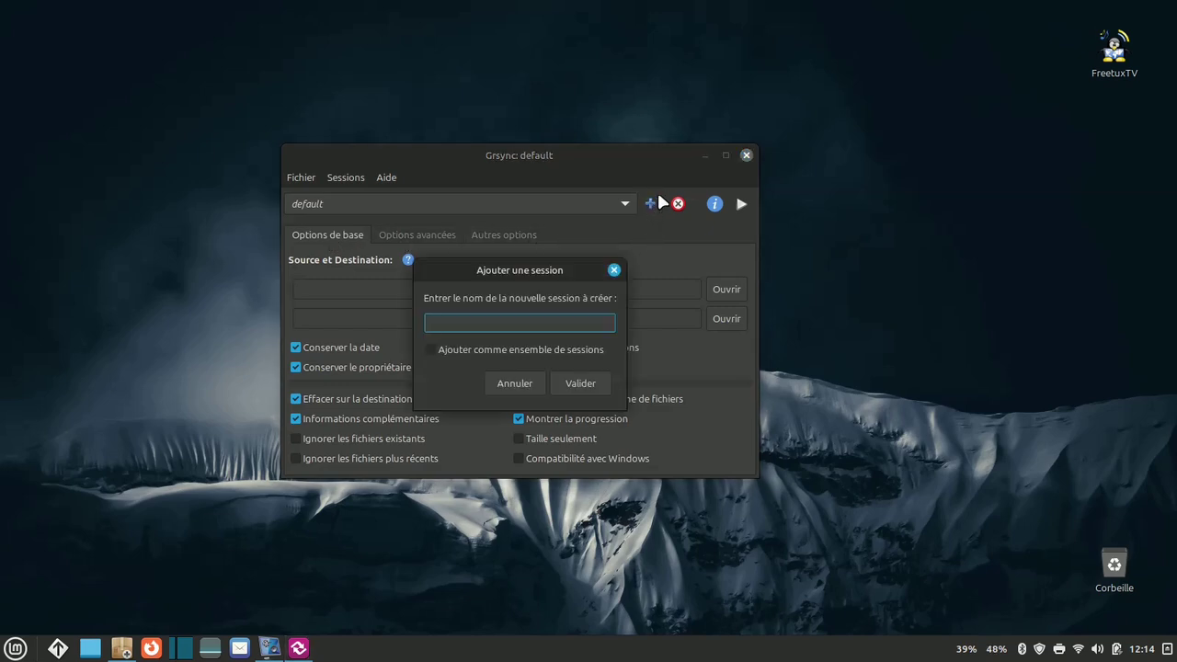
{"action": "type", "text": "SAUVEGARDE-home"}
{"action": "left_click", "coordinate": [580, 385]}
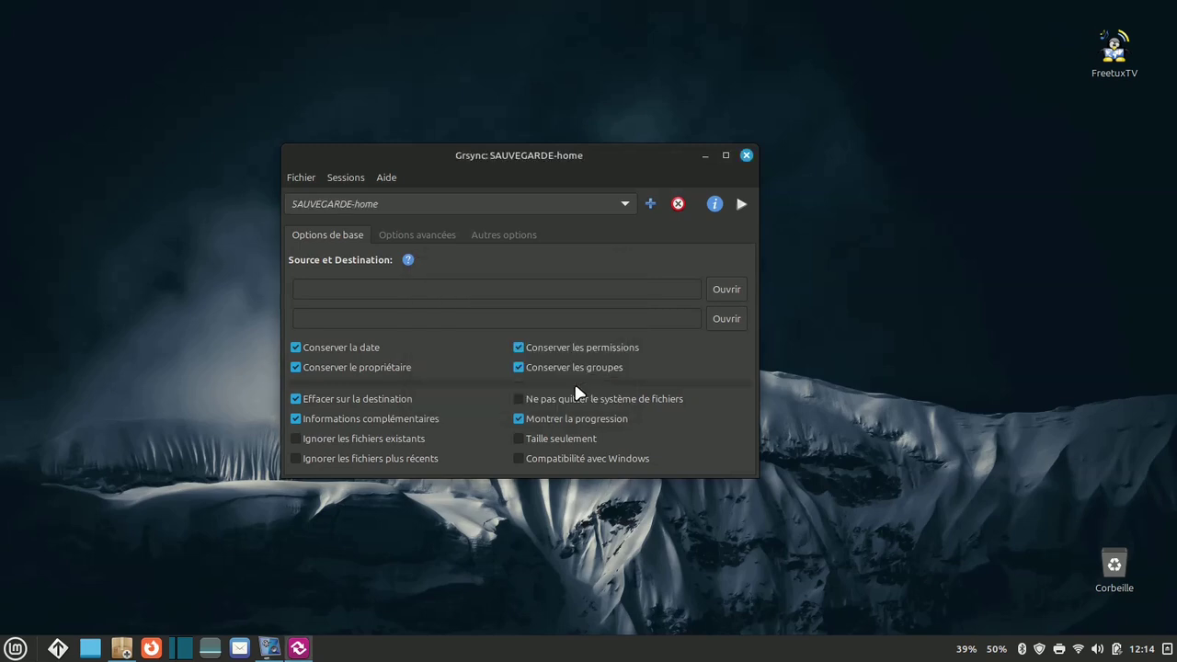
- Set the session's source to the home folder /home/visio3 and its destination to SAUVEGARDE-home on the 1,0 TB volume
{"action": "left_click", "coordinate": [726, 290]}
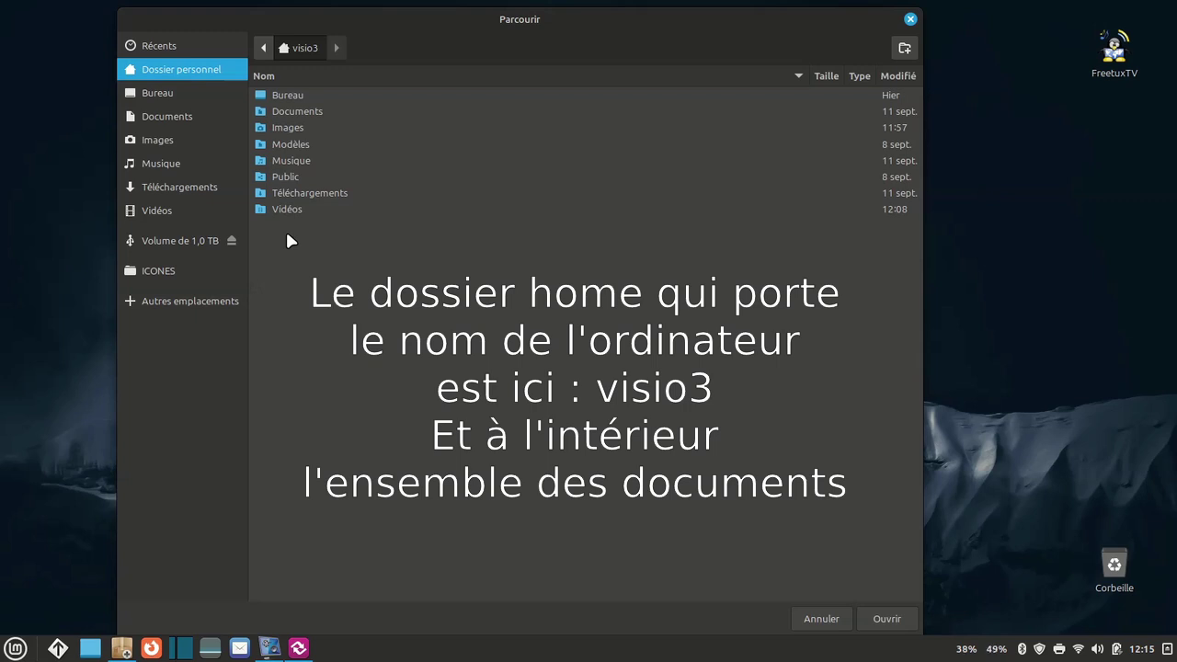
{"action": "left_click", "coordinate": [883, 621]}
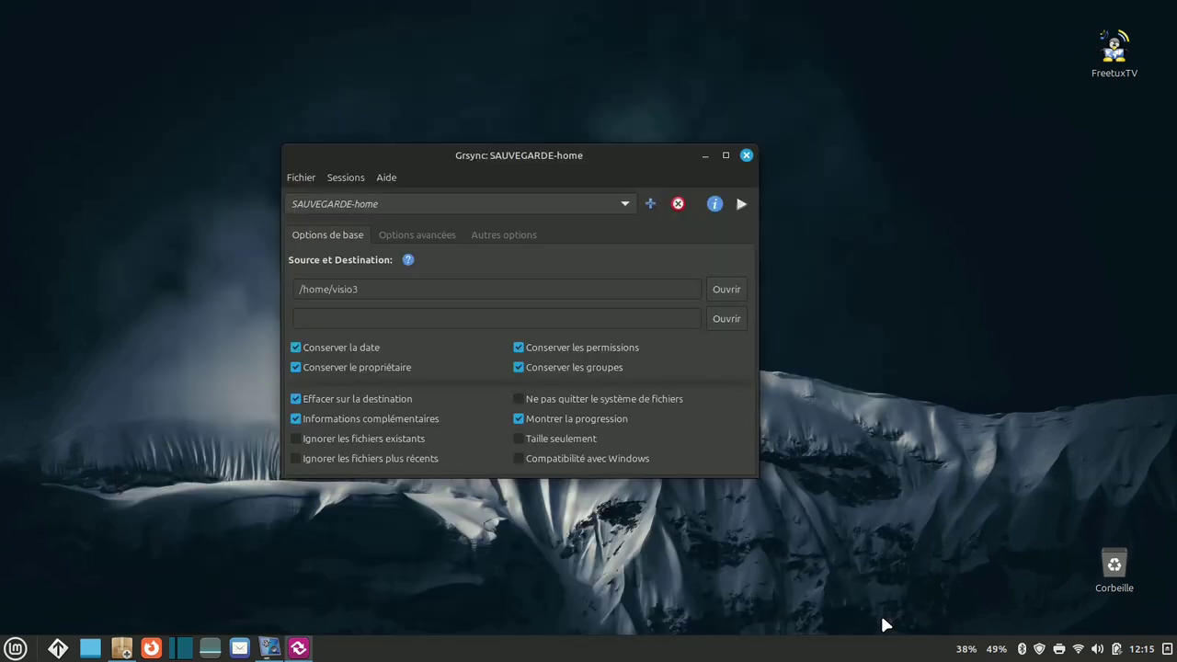
{"action": "left_click", "coordinate": [721, 322]}
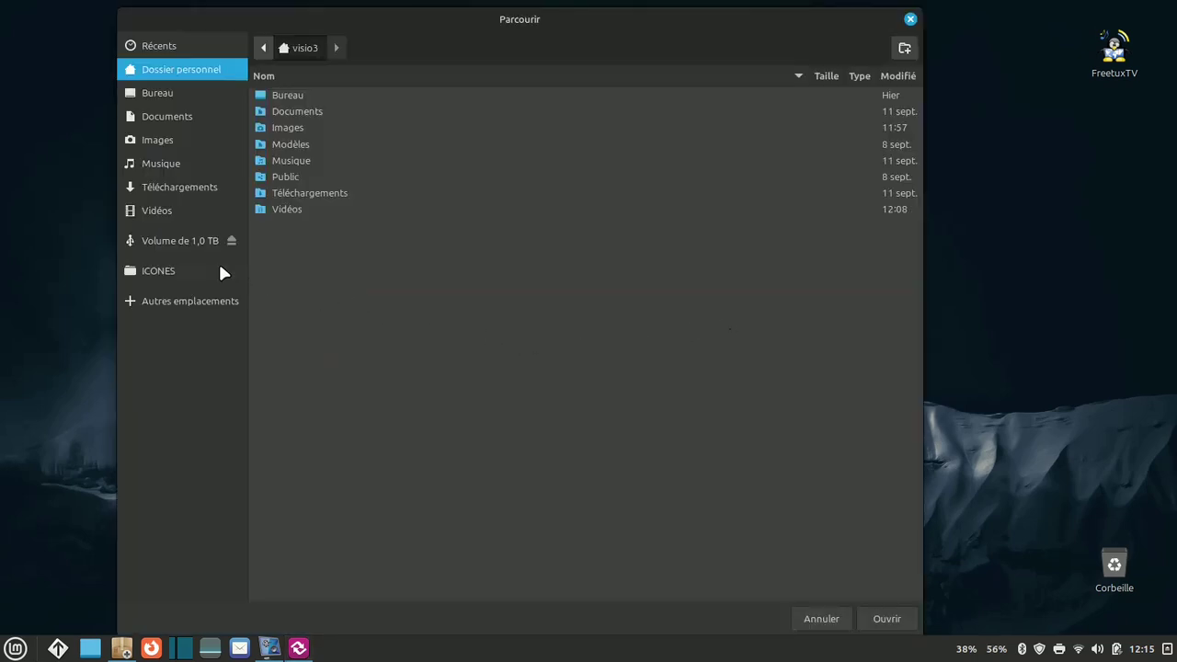
{"action": "left_click", "coordinate": [170, 239]}
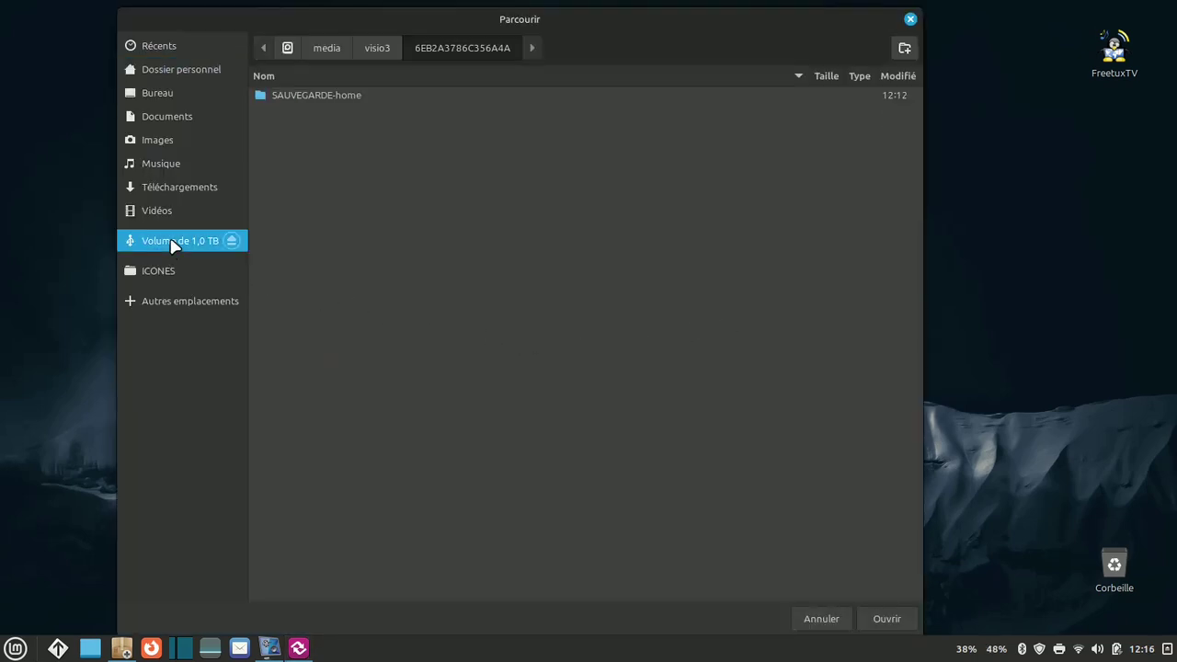
{"action": "left_click", "coordinate": [313, 94]}
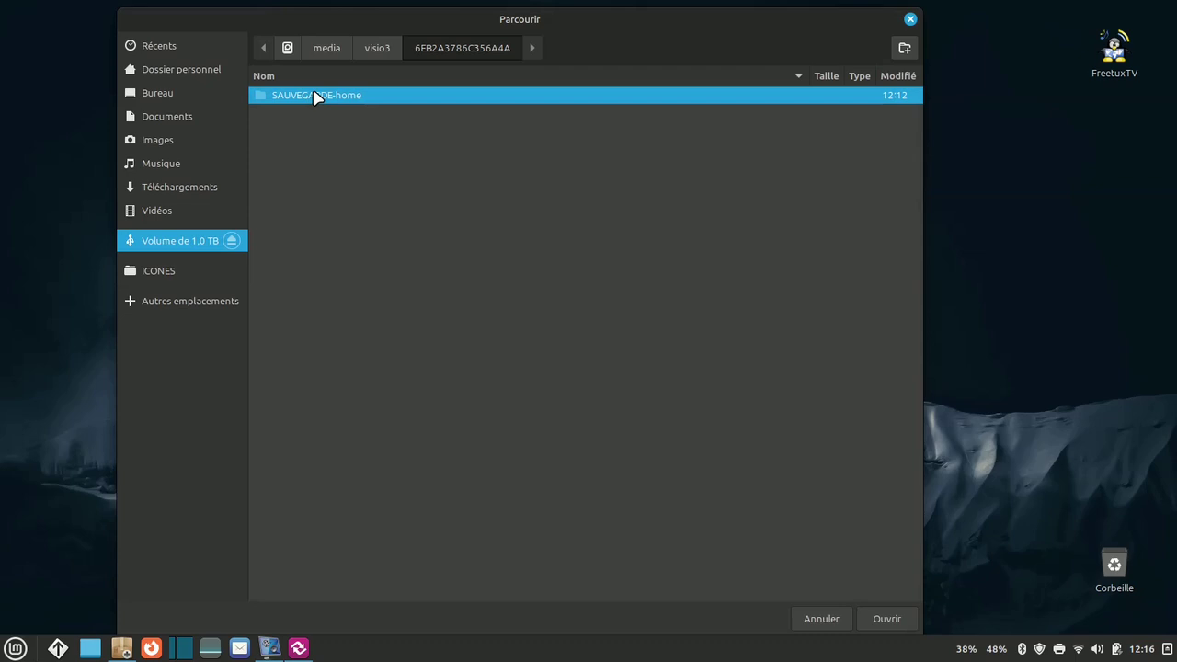
{"action": "left_click", "coordinate": [887, 619]}
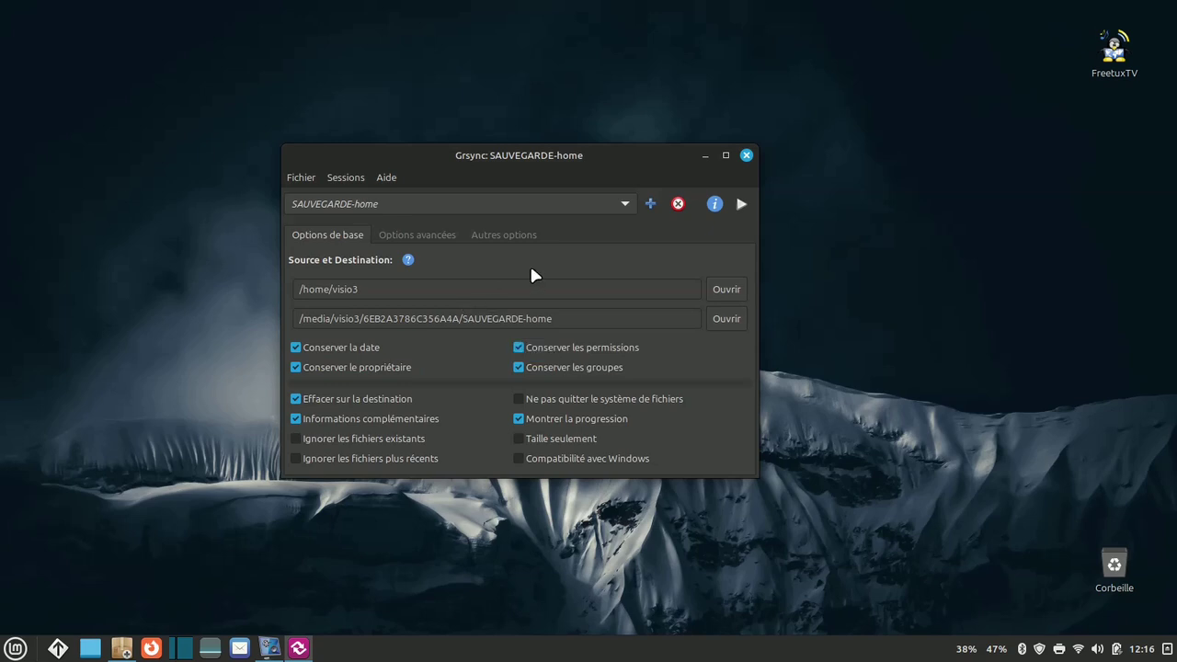
- Run the SAUVEGARDE-home backup with the rsync output expanded, then close the finished run and Grsync
{"action": "left_click", "coordinate": [741, 206]}
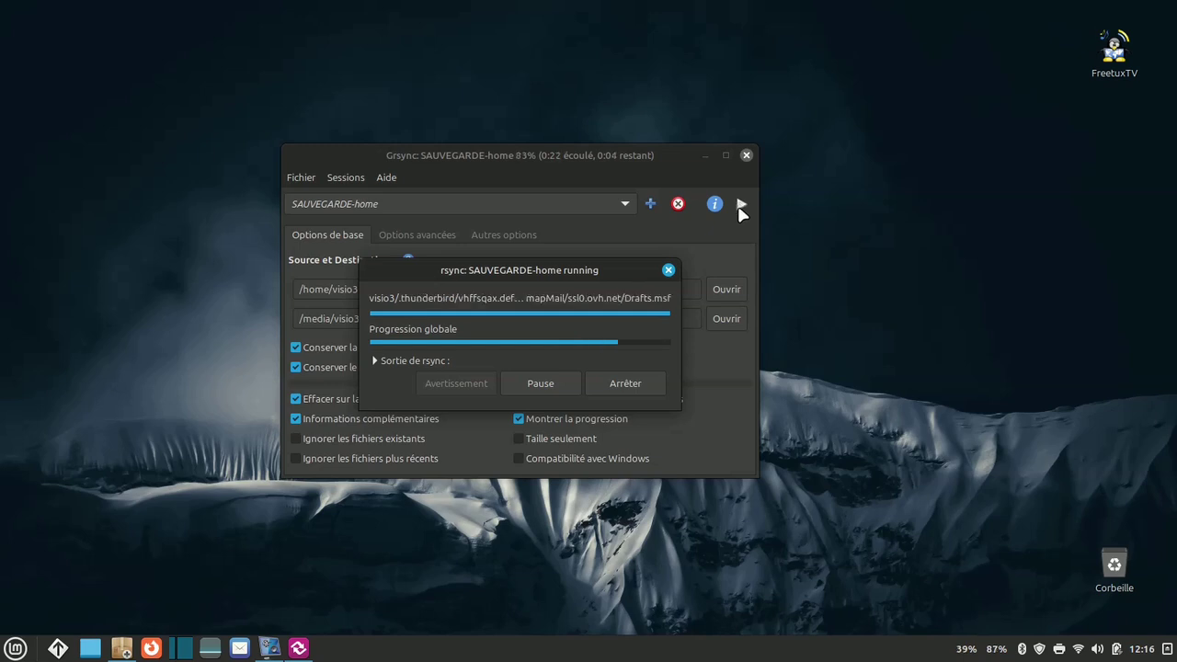
{"action": "left_click", "coordinate": [376, 363]}
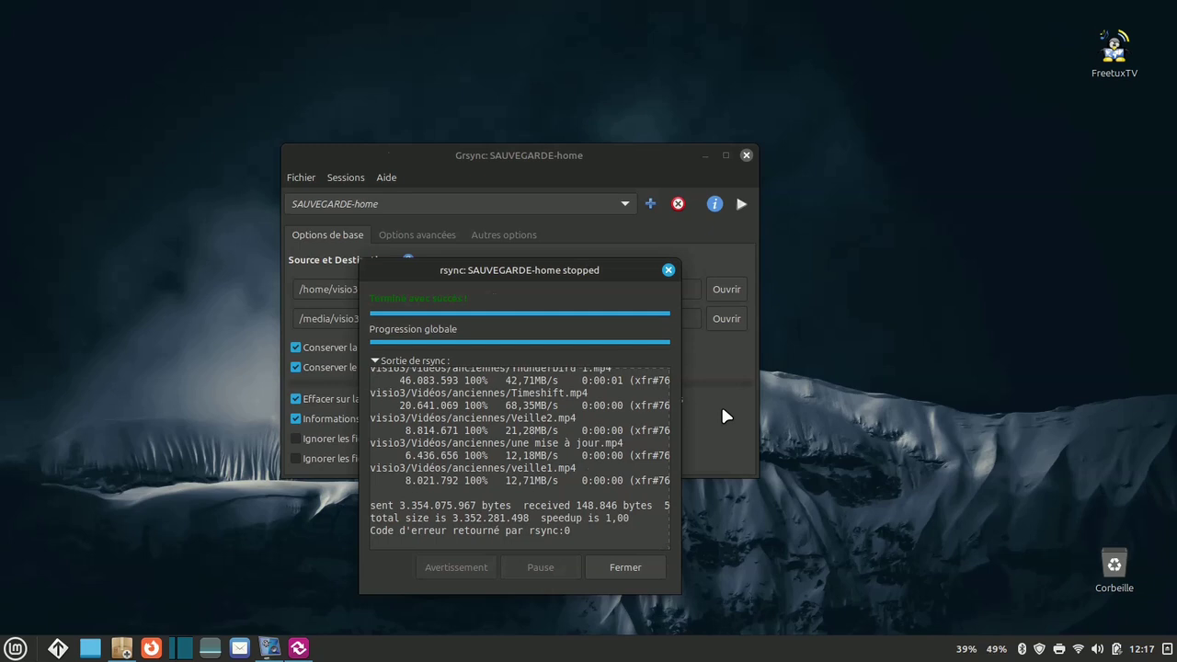
{"action": "left_click", "coordinate": [618, 570]}
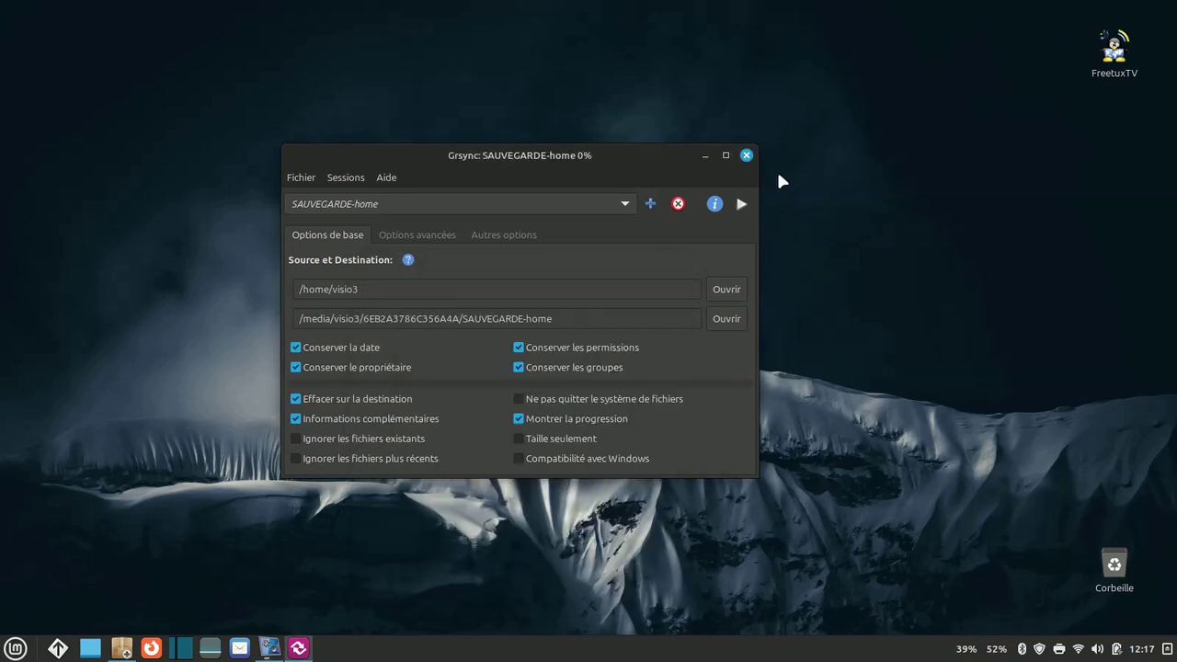
{"action": "left_click", "coordinate": [745, 154]}
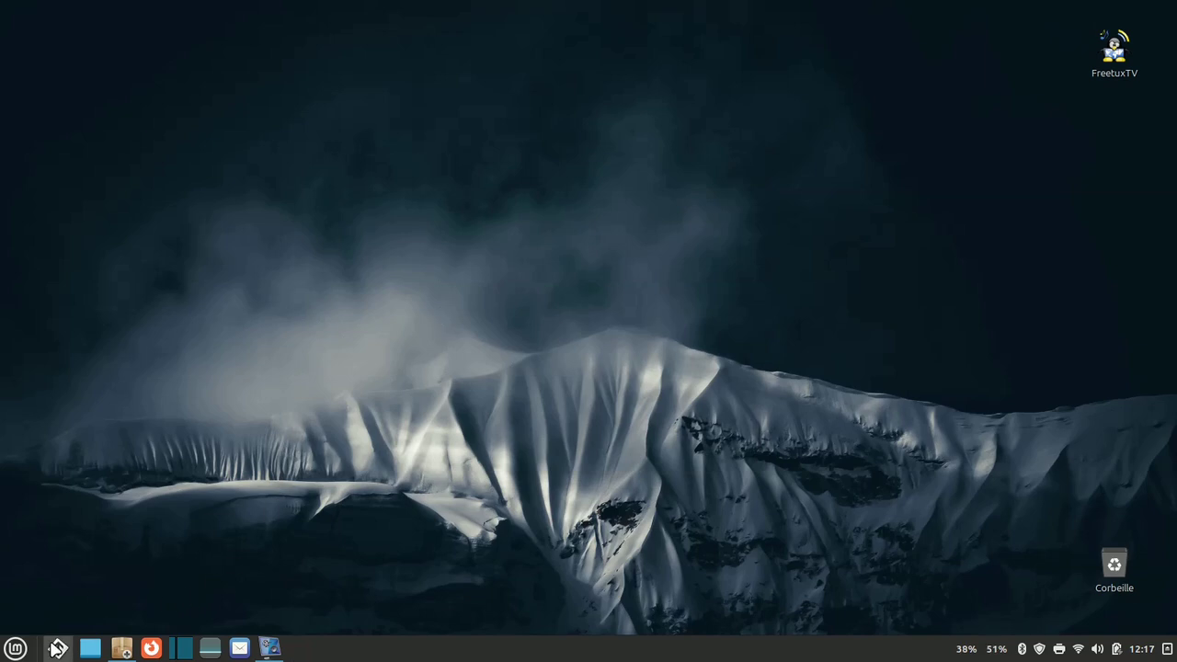
- Check the backed-up visio3 folder inside SAUVEGARDE-home on the 1,0 TB volume, including its Bureau subfolder, and close the file manager
{"action": "left_click", "coordinate": [57, 649]}
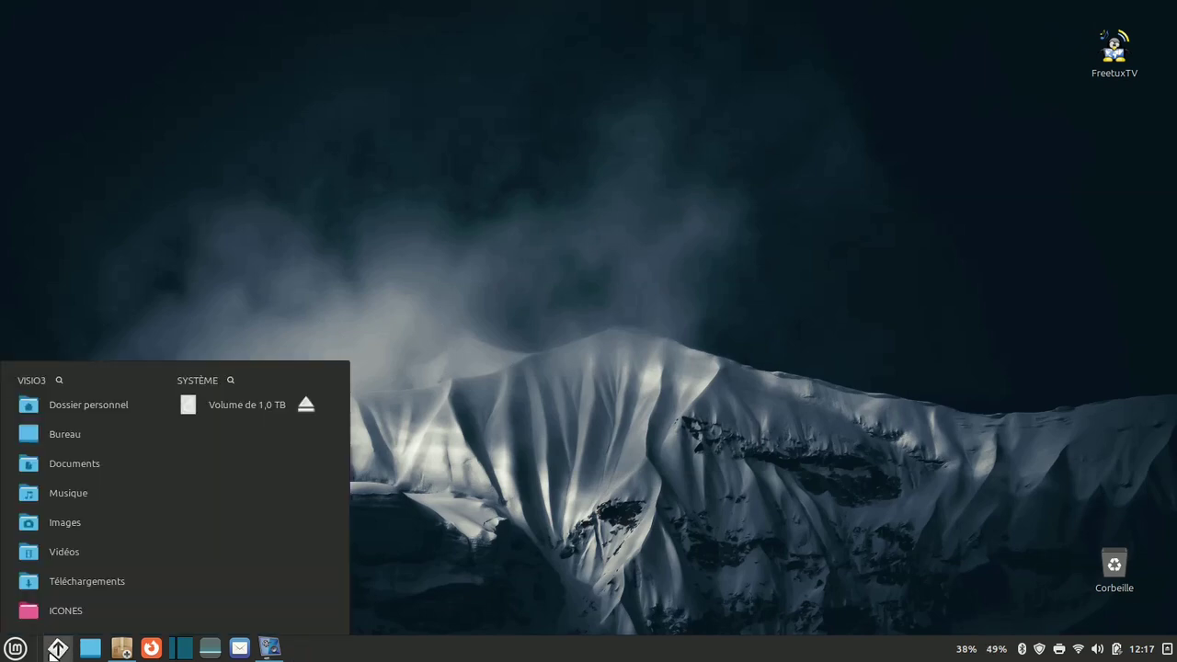
{"action": "left_click", "coordinate": [195, 407]}
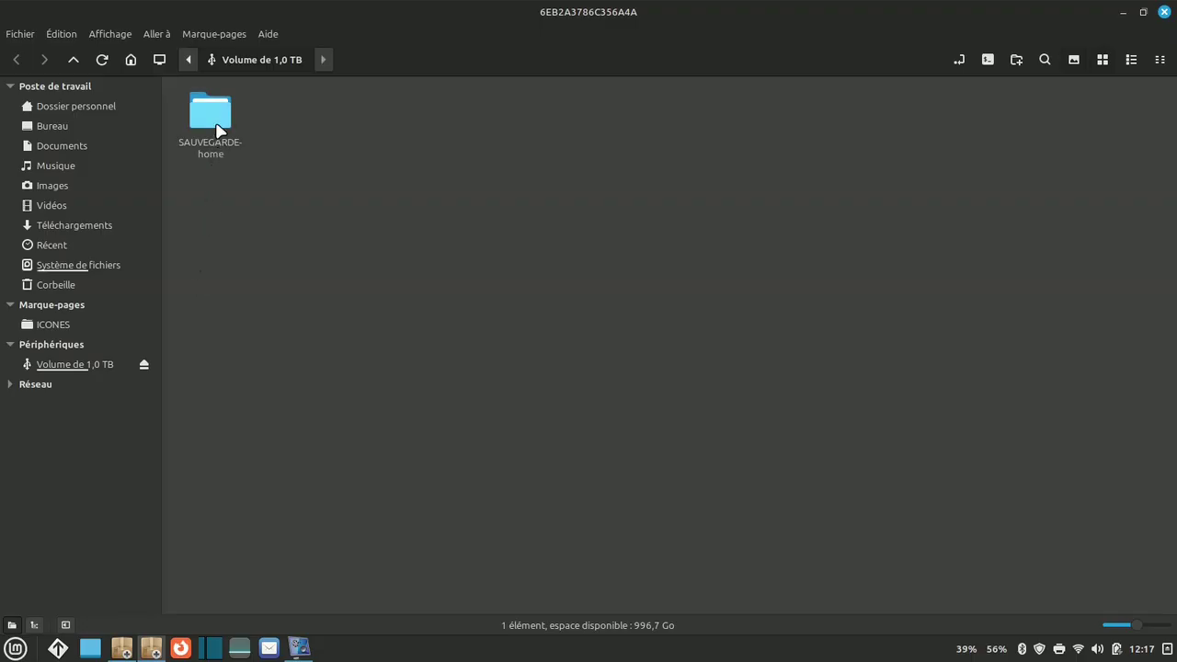
{"action": "double_click", "coordinate": [217, 124]}
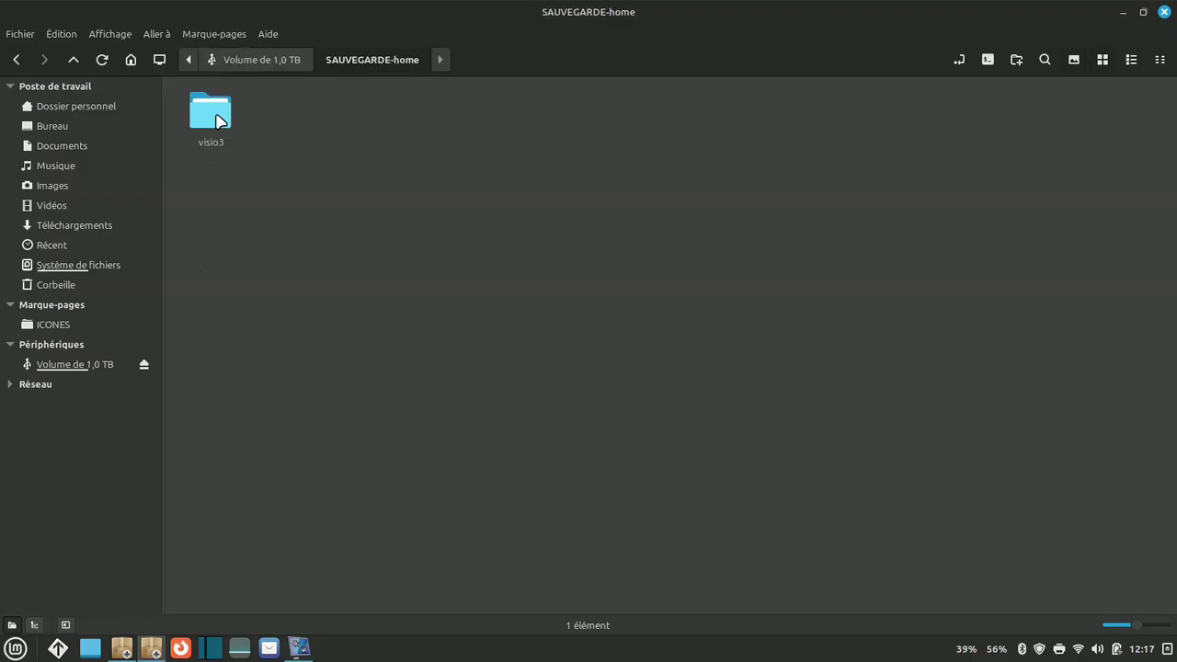
{"action": "double_click", "coordinate": [217, 121]}
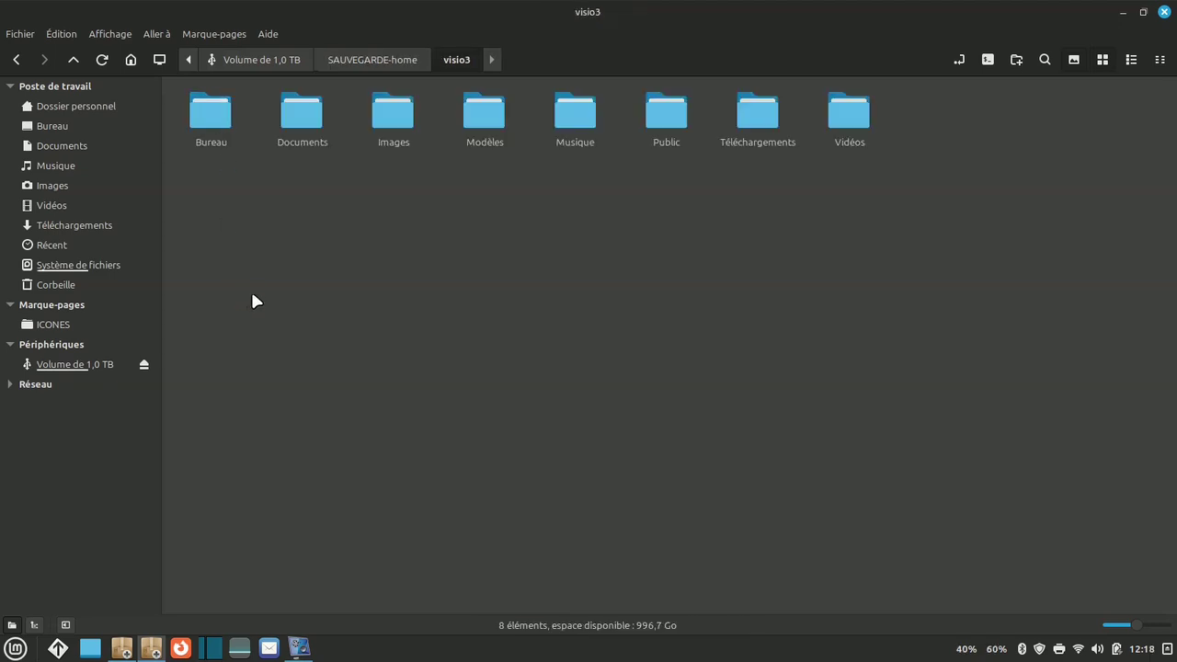
{"action": "double_click", "coordinate": [204, 122]}
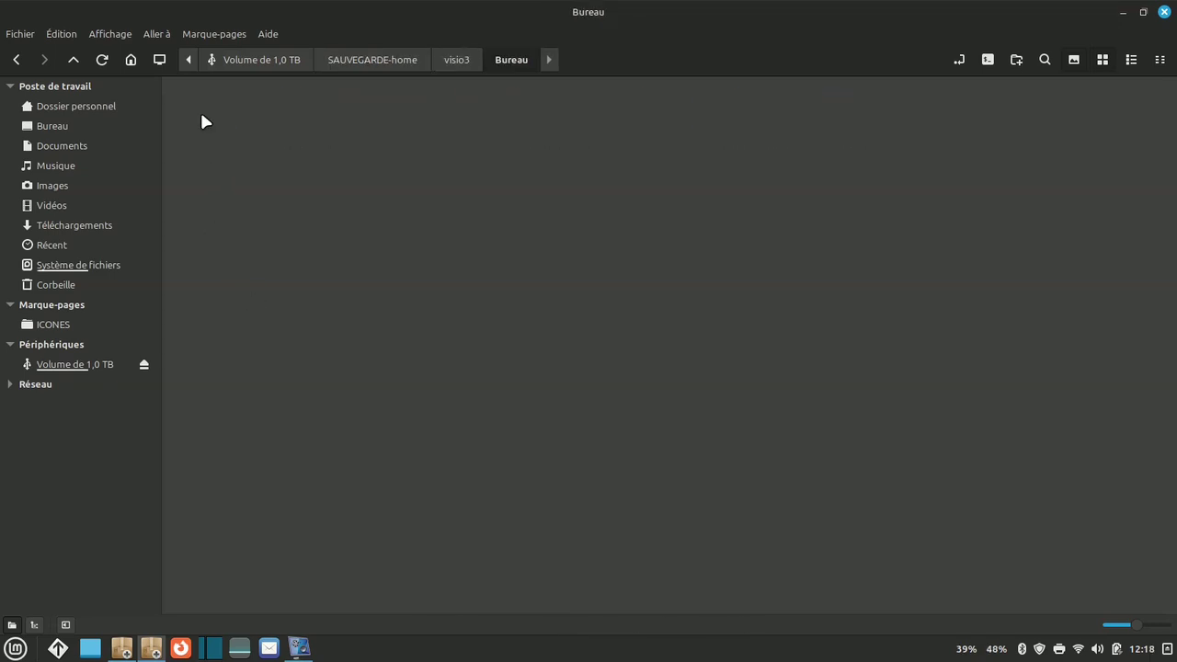
{"action": "left_click", "coordinate": [15, 58]}
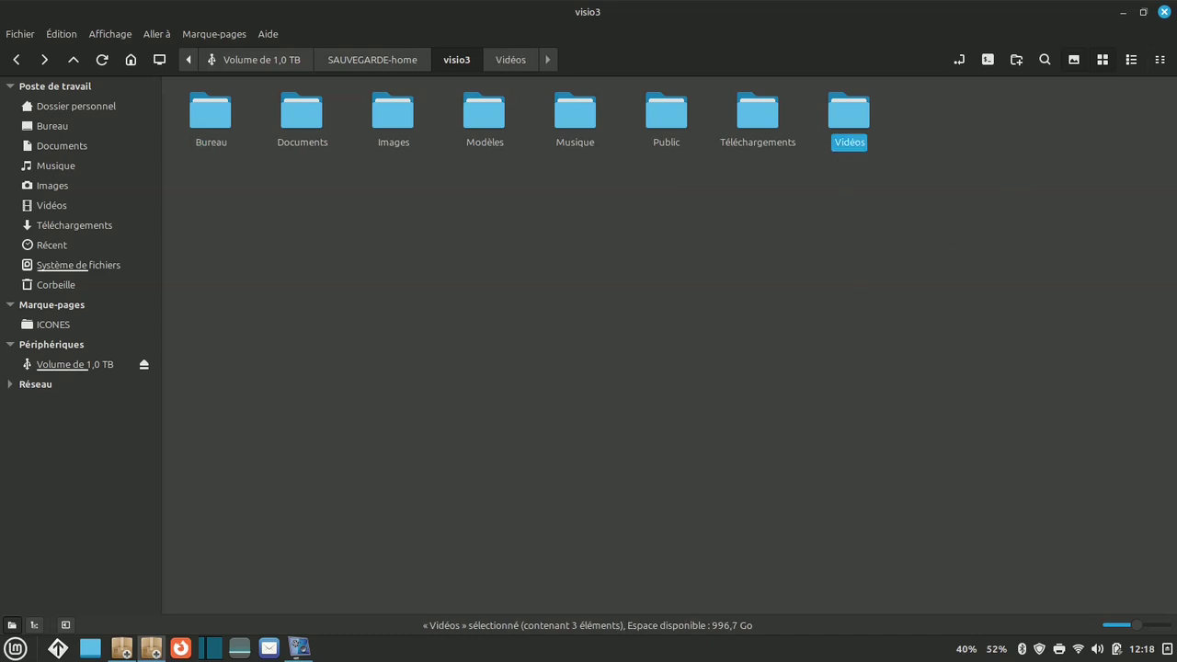
{"action": "left_click", "coordinate": [1164, 12]}
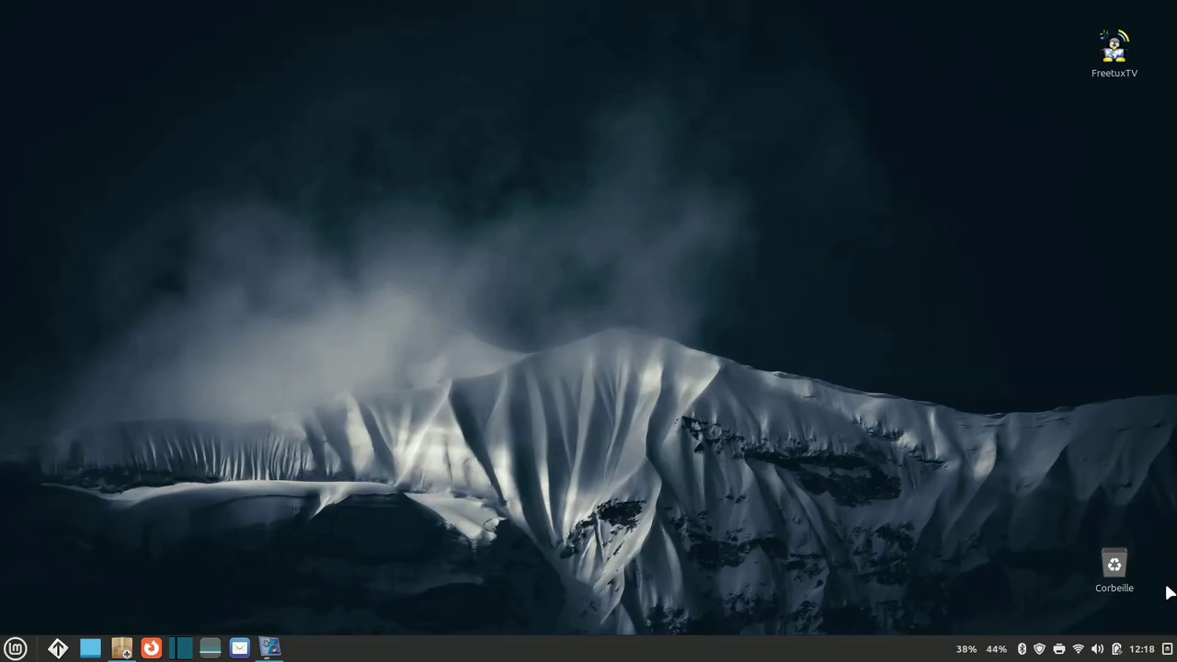
- Safely eject the external 1,0 TB volume and dismiss the notification
{"action": "left_click", "coordinate": [1166, 650]}
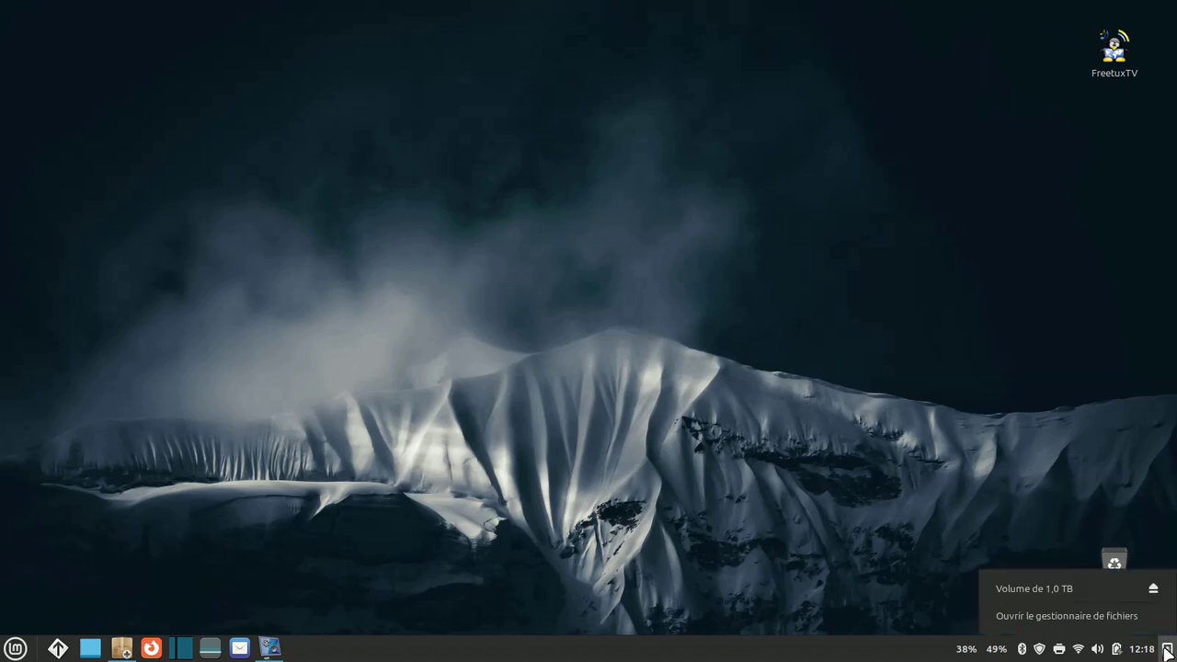
{"action": "left_click", "coordinate": [1154, 593]}
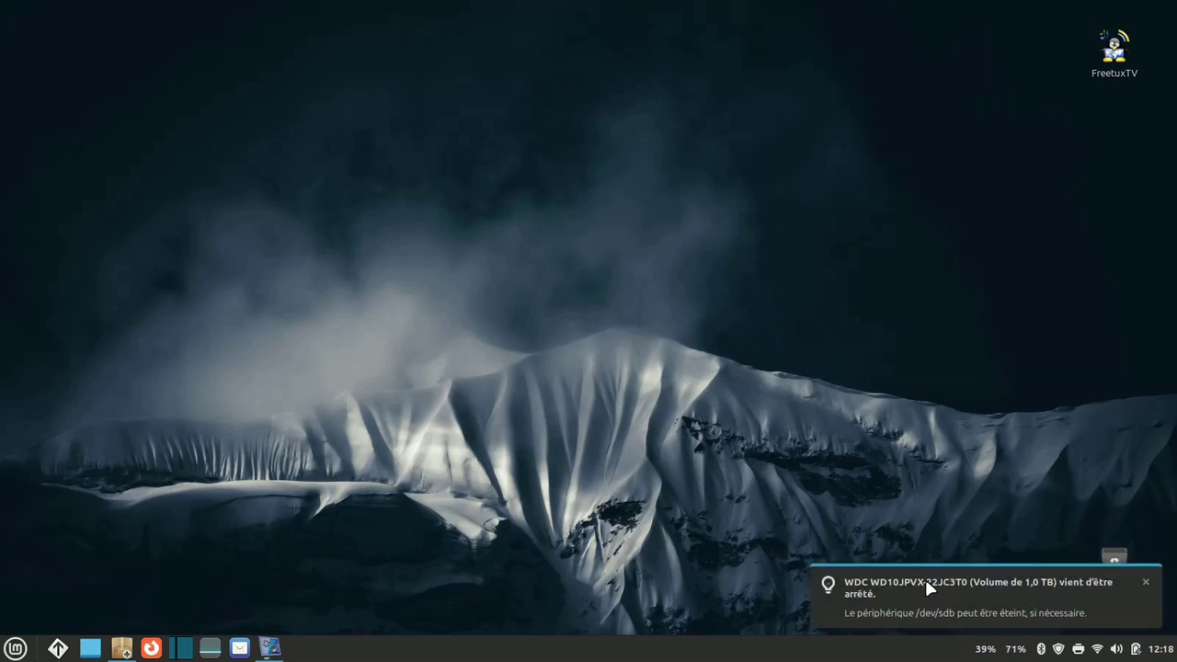
{"action": "left_click", "coordinate": [925, 579]}
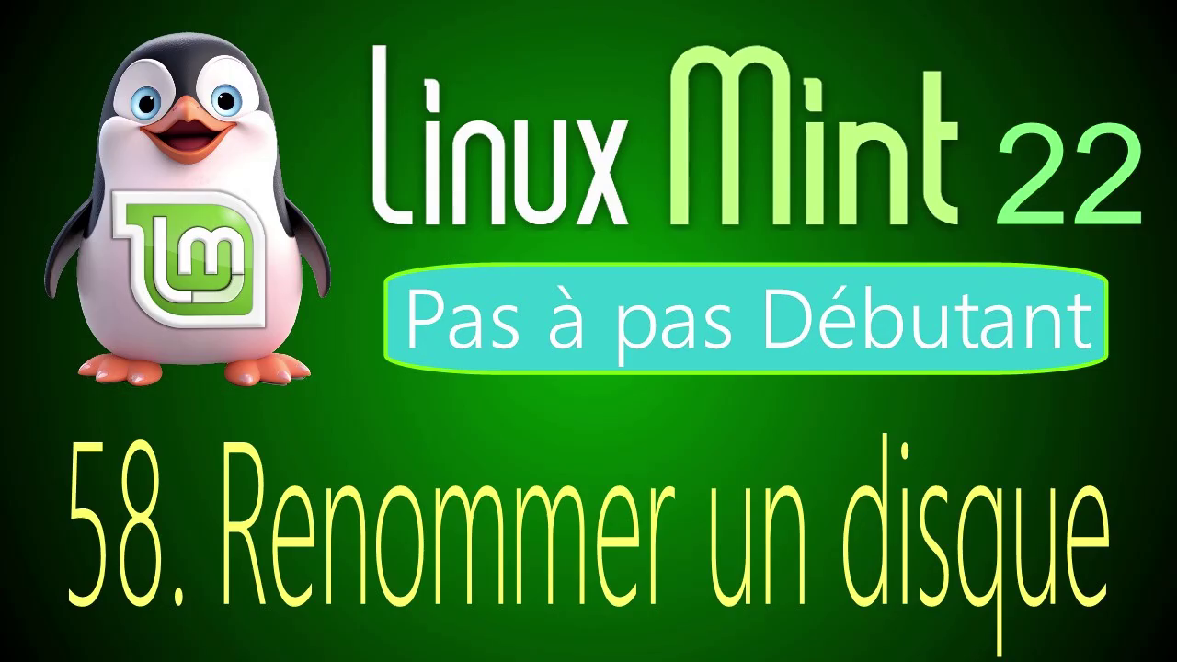